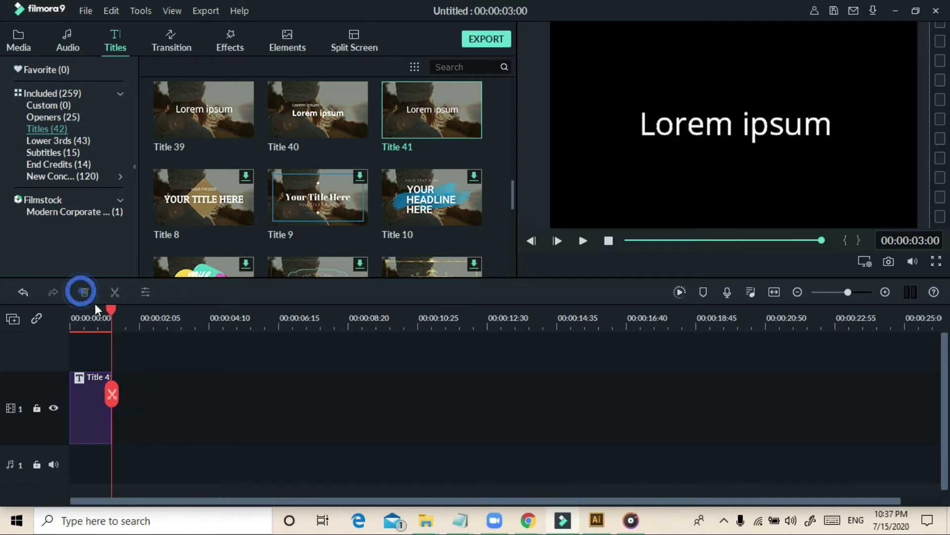
Step: Open the Title 41 clip on the timeline in the advanced text editor
left_click(775, 292)
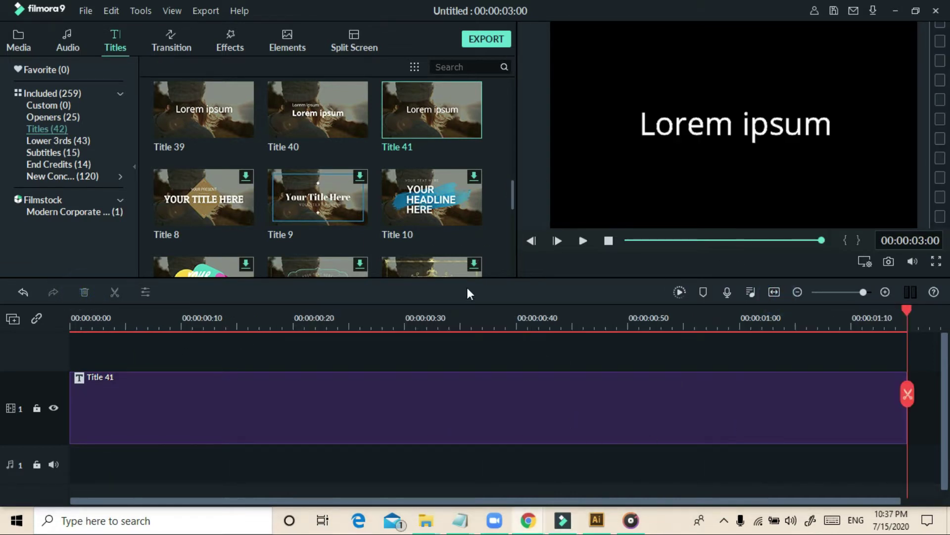
double_click(531, 409)
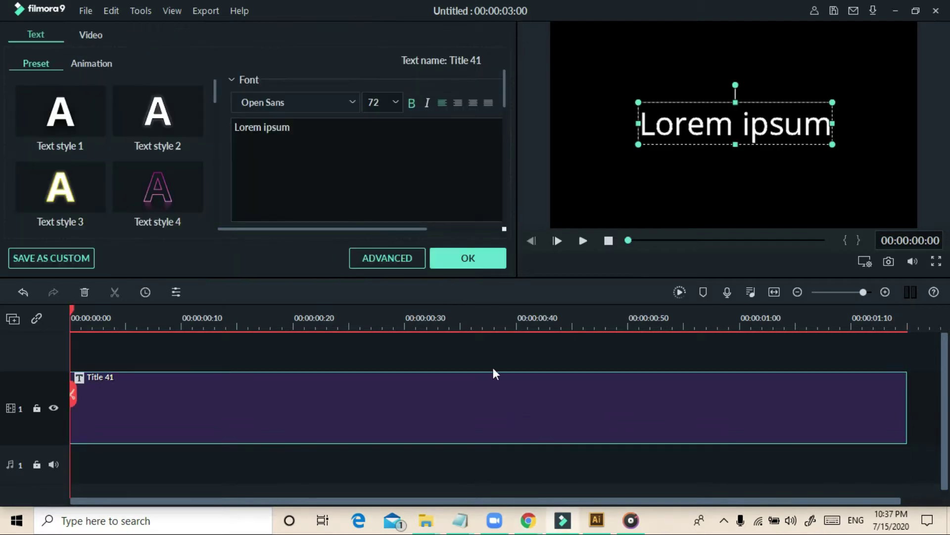
left_click(411, 259)
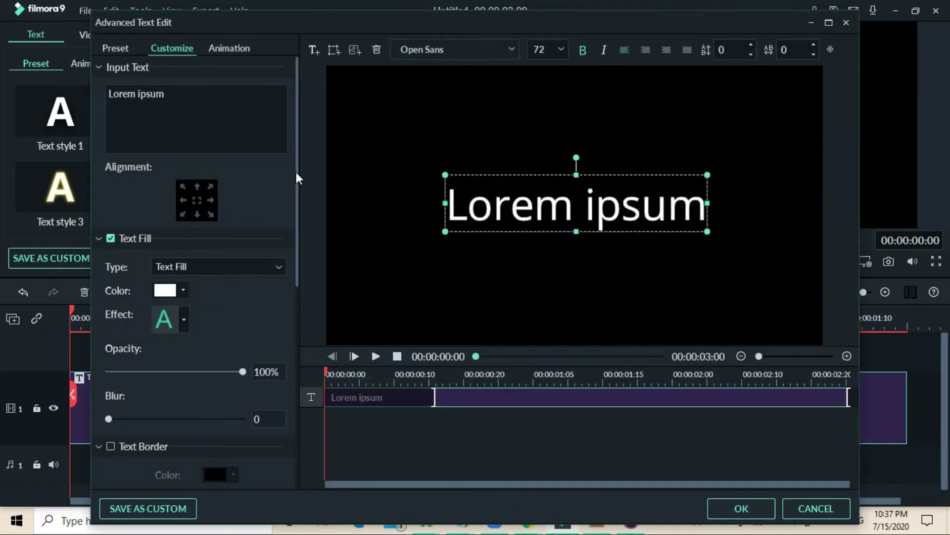
Step: Replace the title's placeholder text with "CHK"
triple_click(231, 119)
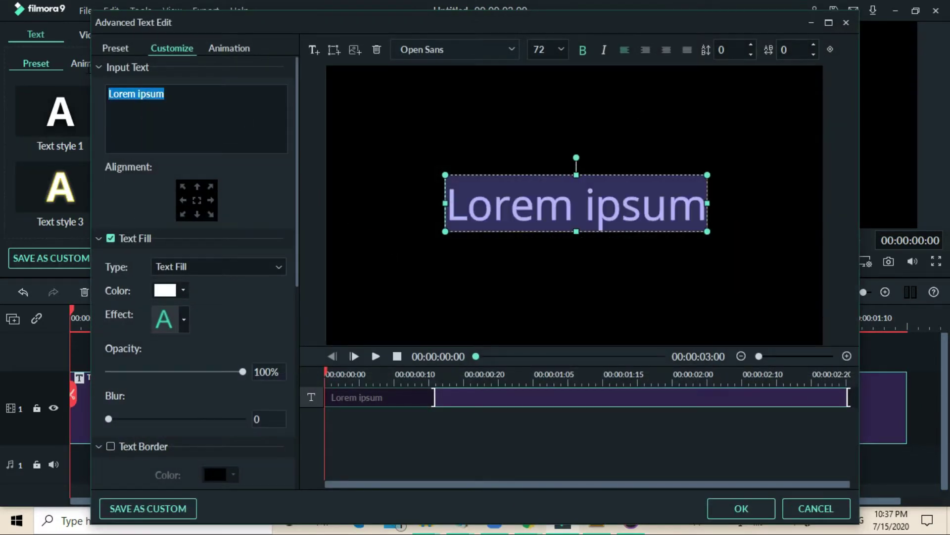
left_click(97, 74)
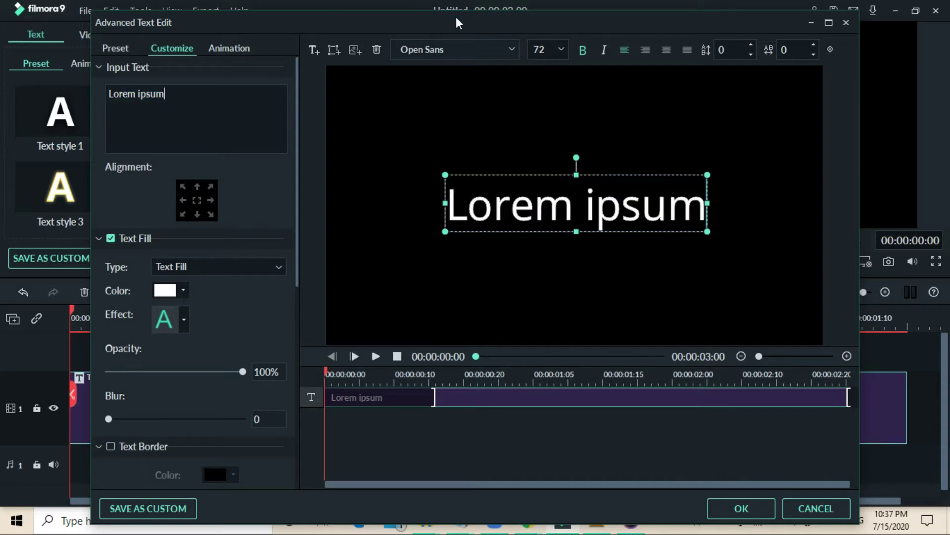
left_click(802, 21)
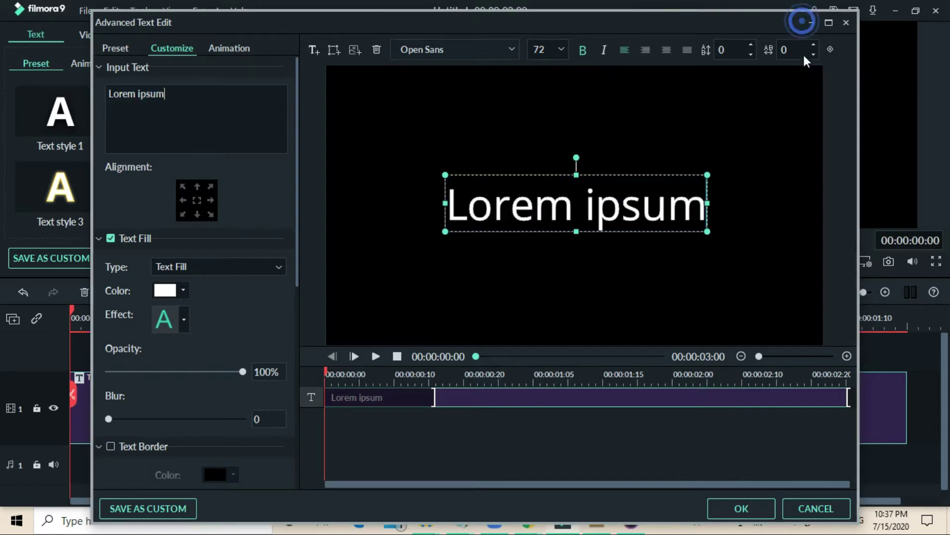
left_click(859, 136)
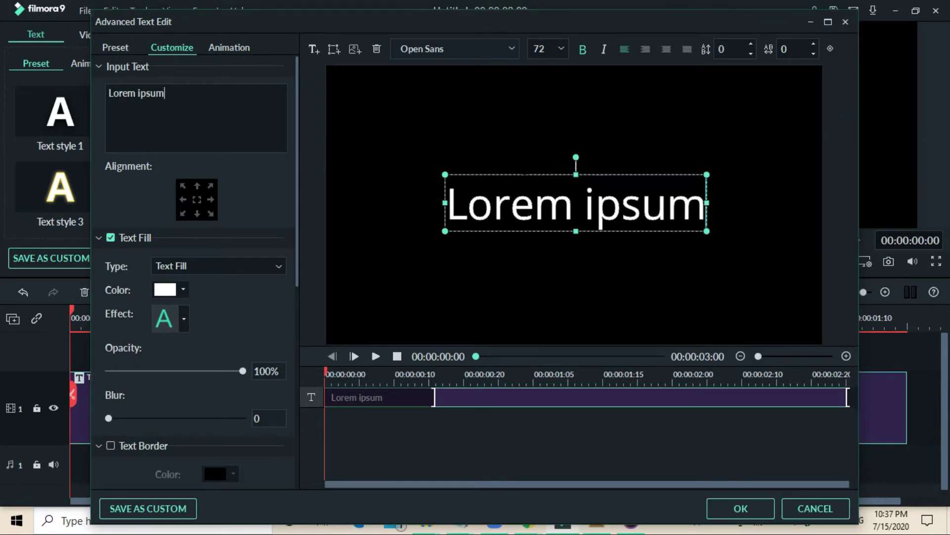
left_click(240, 116)
key("ctrl+a")
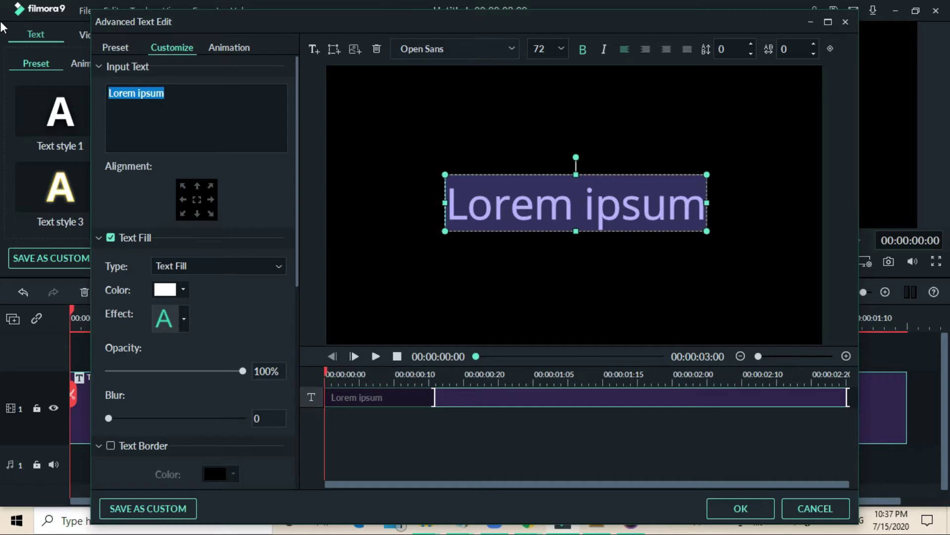
type("C")
key("BackSpace")
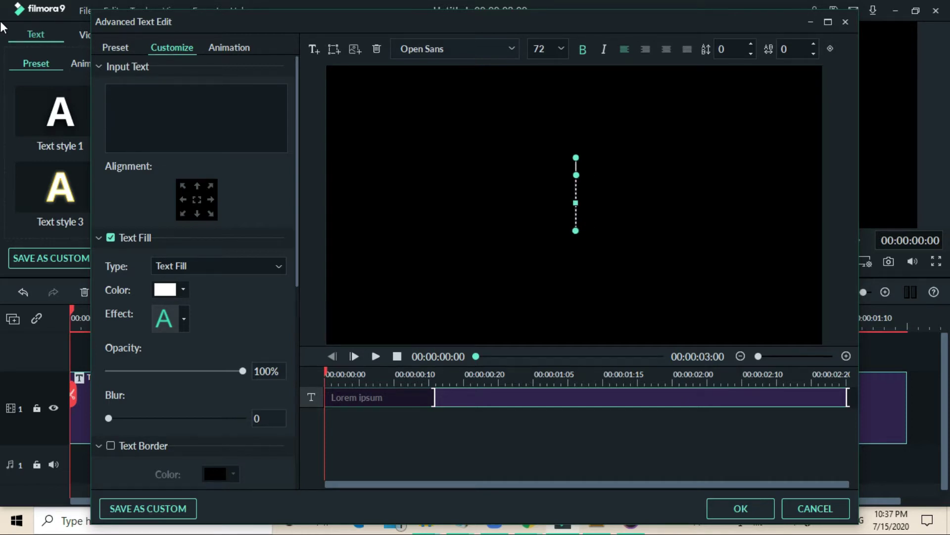
type("C")
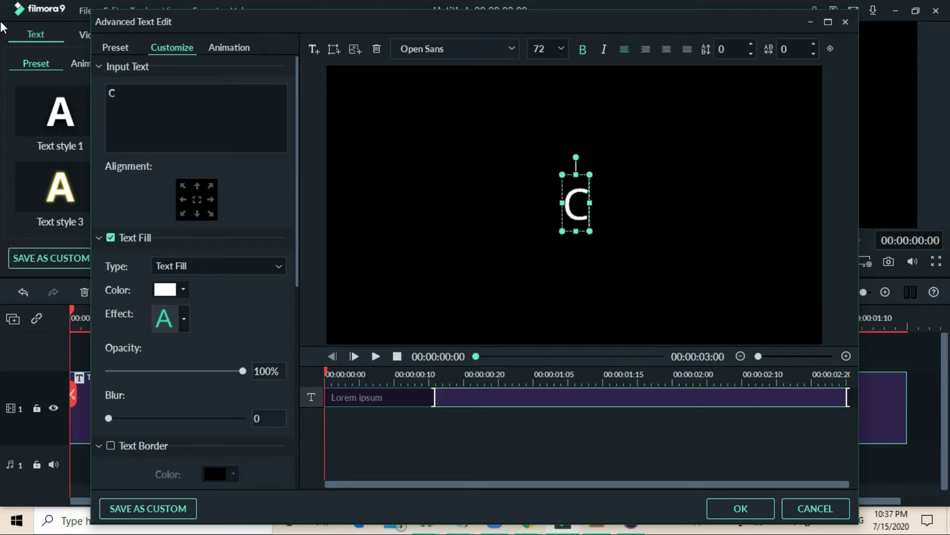
type("HK")
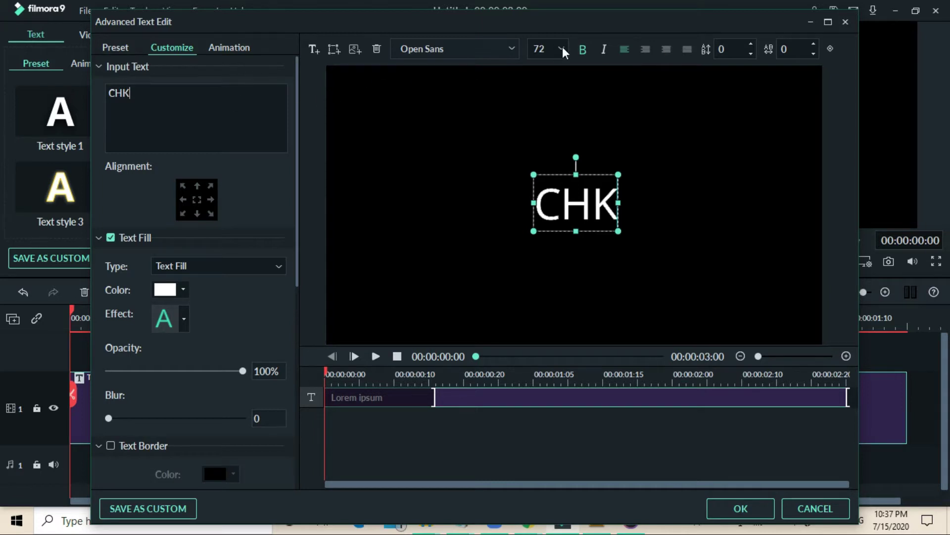
Step: Enlarge the CHK text box slightly from its lower corner and select all of its text
left_click(607, 265)
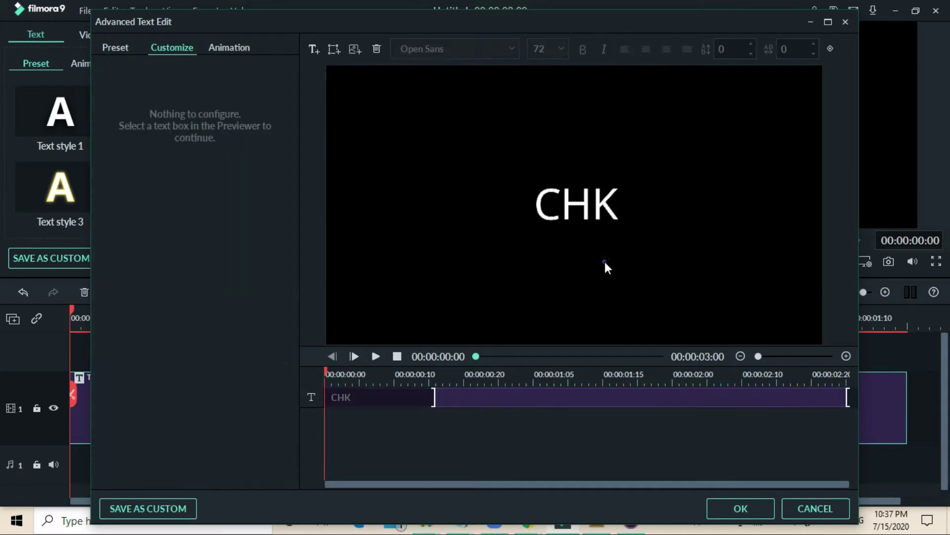
left_click(577, 202)
left_click_drag(621, 234, 639, 250)
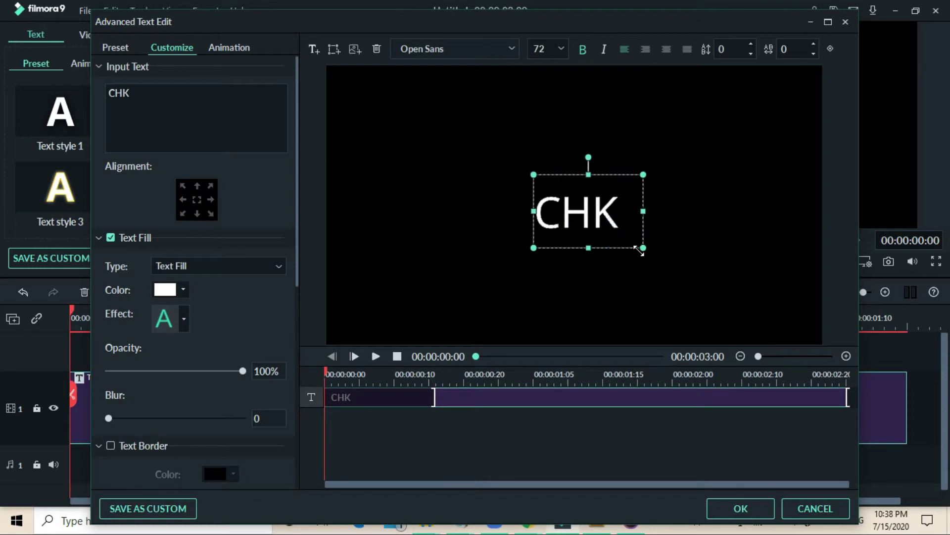
double_click(589, 198)
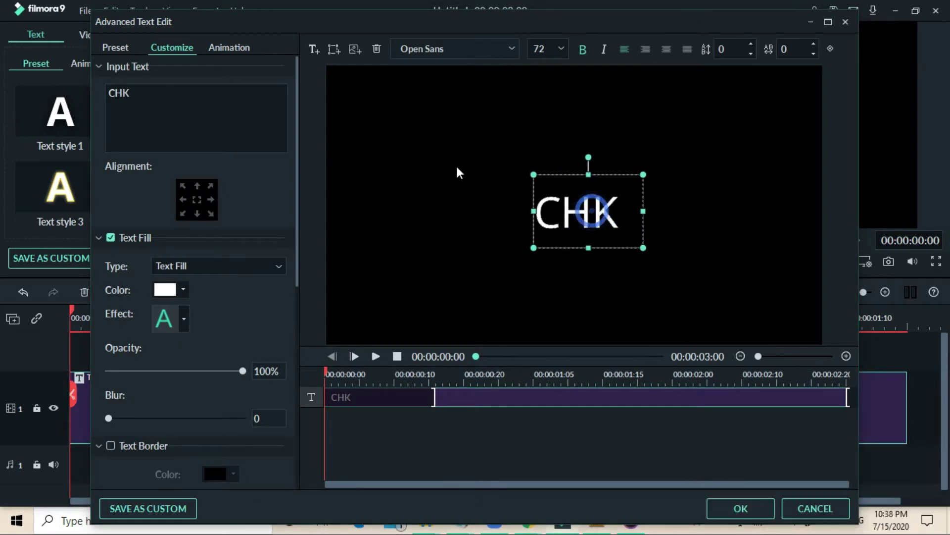
left_click_drag(242, 106, 97, 86)
left_click(455, 49)
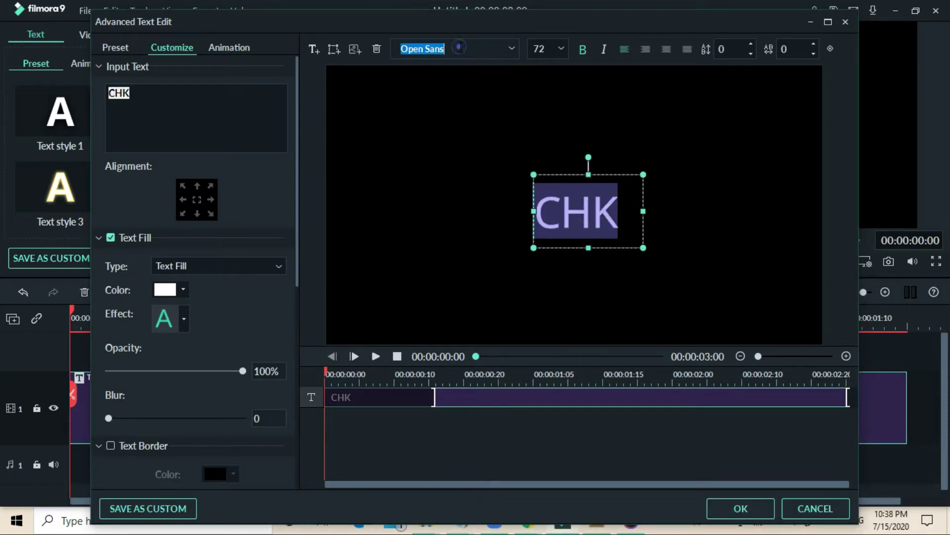
type("FU")
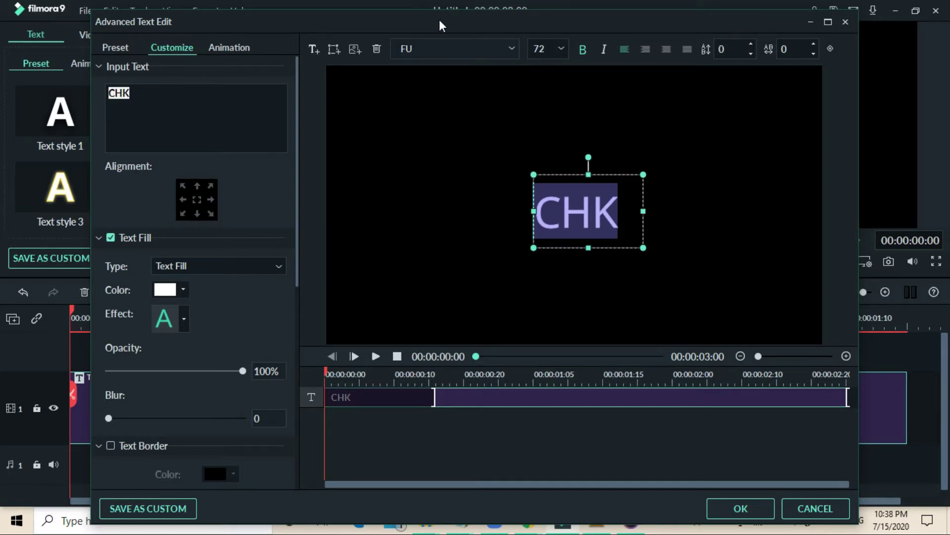
key("BackSpace")
left_click(510, 49)
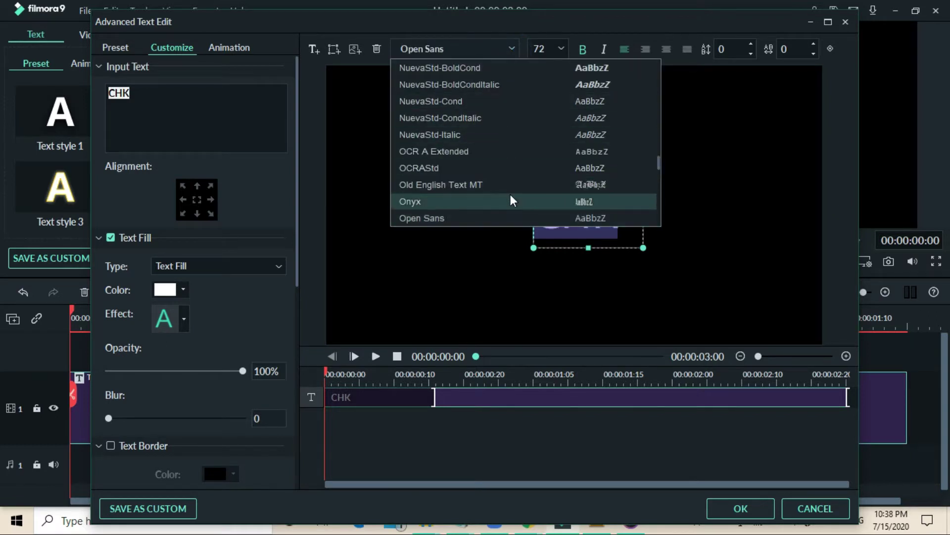
scroll(510, 200, "down", 1)
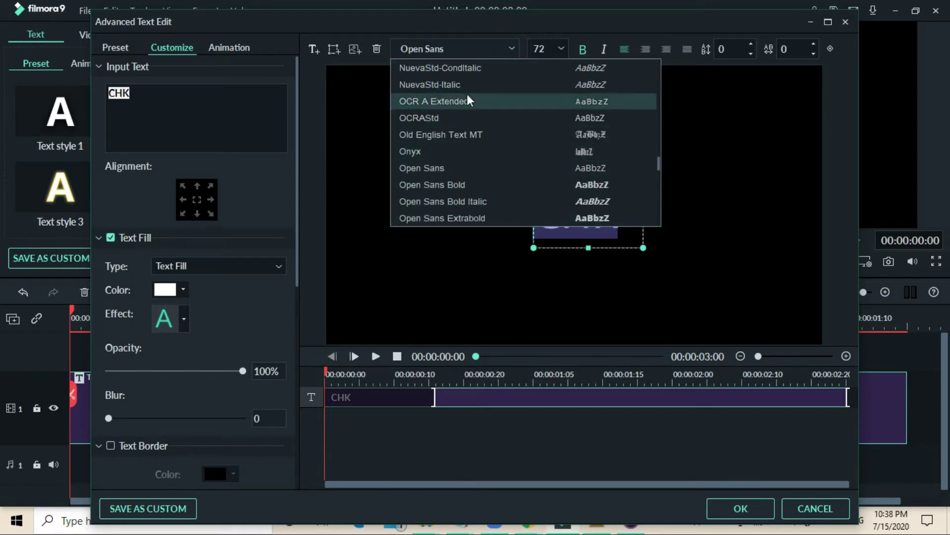
Step: Try the Felix Titling font on the CHK text and browse the font list for alternatives
left_click(454, 49)
type("f")
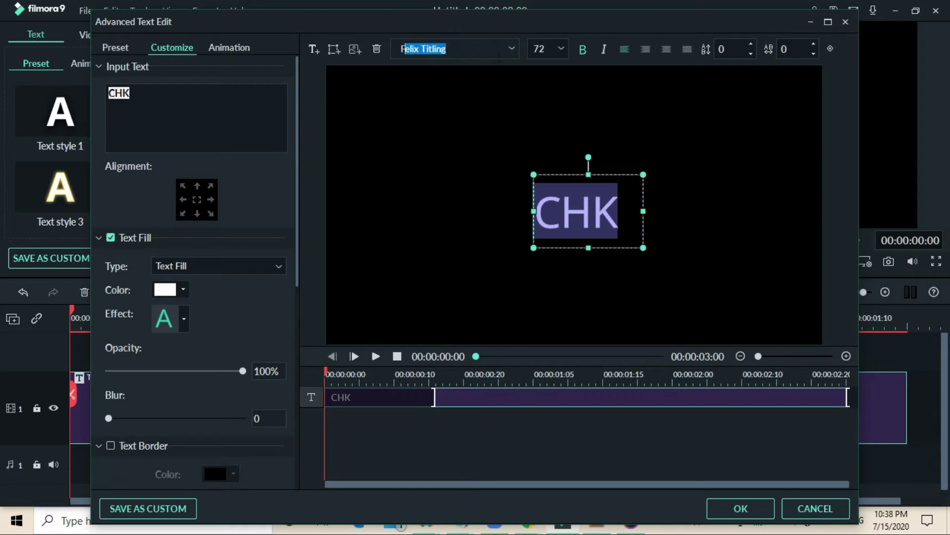
left_click(512, 48)
scroll(490, 132, "up", 2)
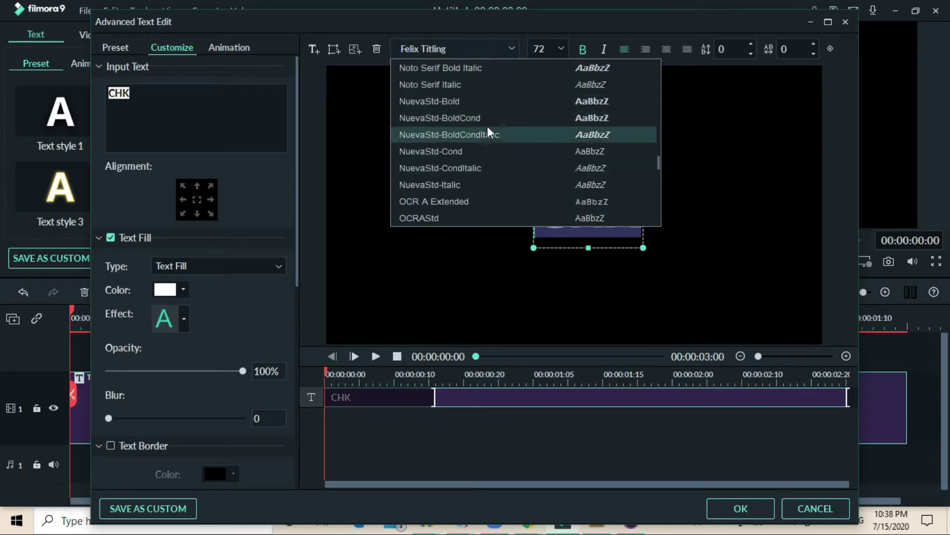
scroll(490, 140, "down", 8)
scroll(493, 142, "down", 2)
scroll(462, 69, "up", 2)
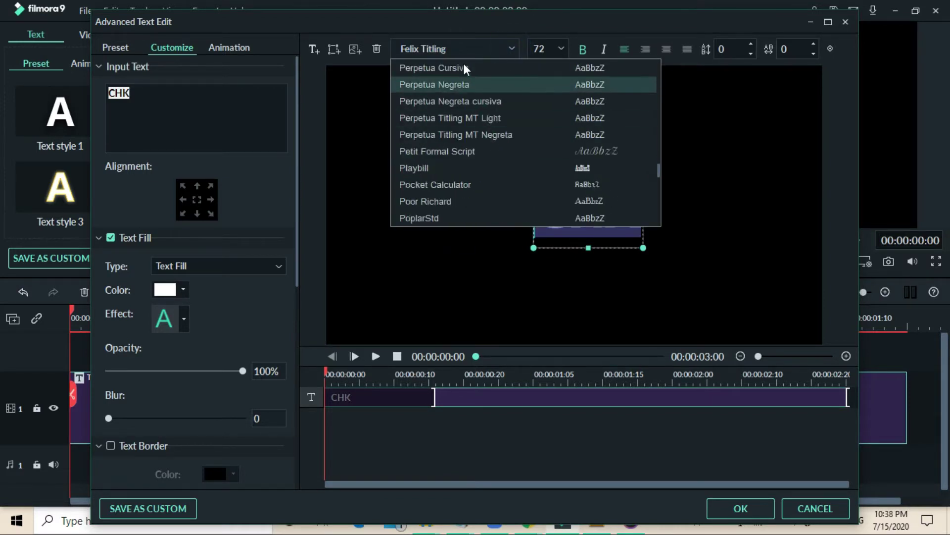
Step: Set the font of the CHK text to Impact
left_click(457, 48)
type("im")
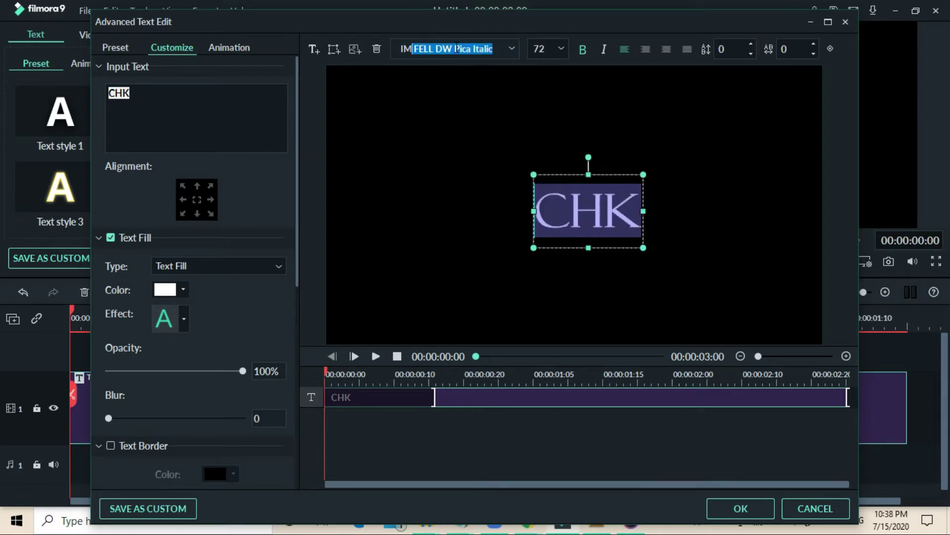
type("p")
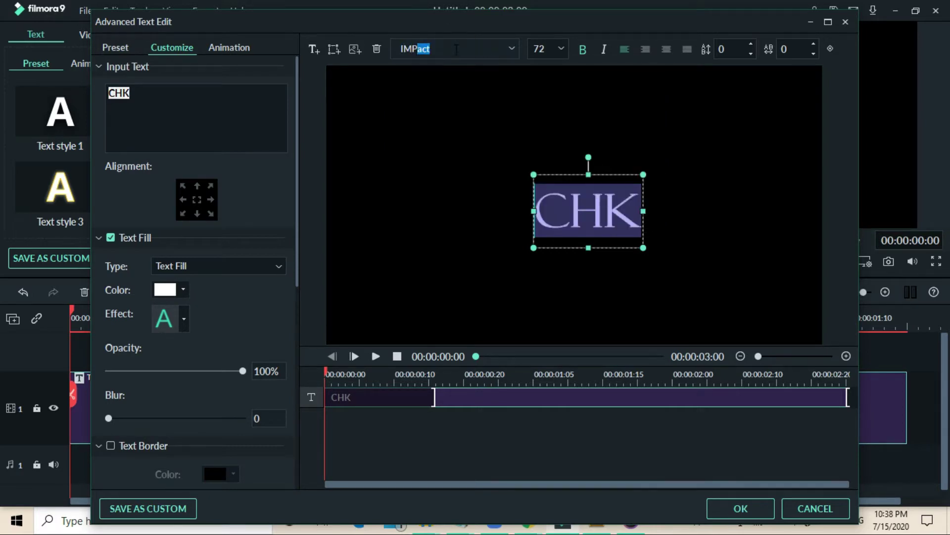
key("Return")
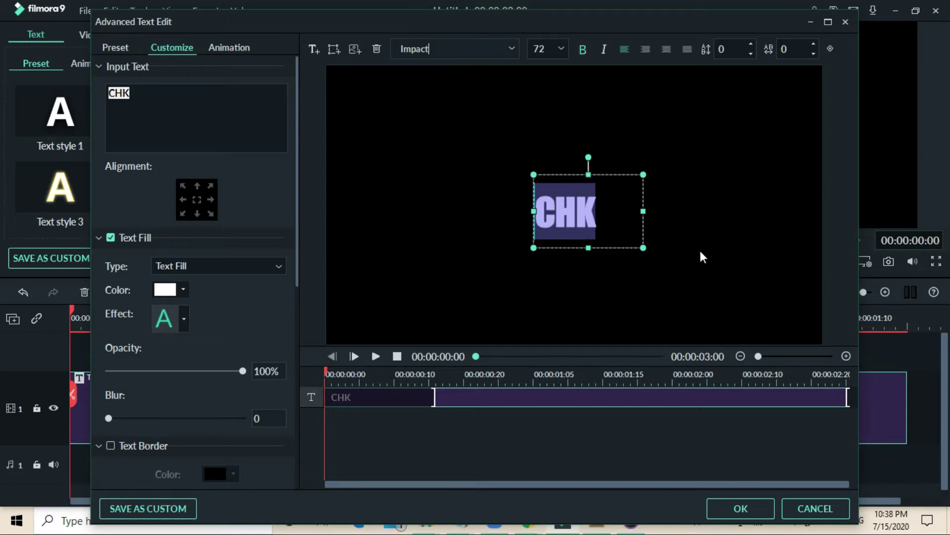
left_click(720, 274)
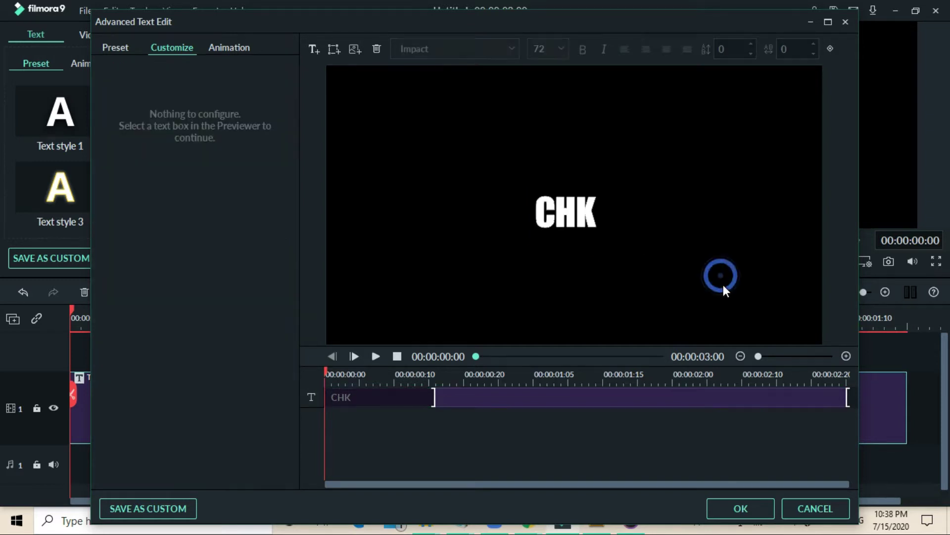
Step: Set the font size of the CHK text to 150
left_click(621, 207)
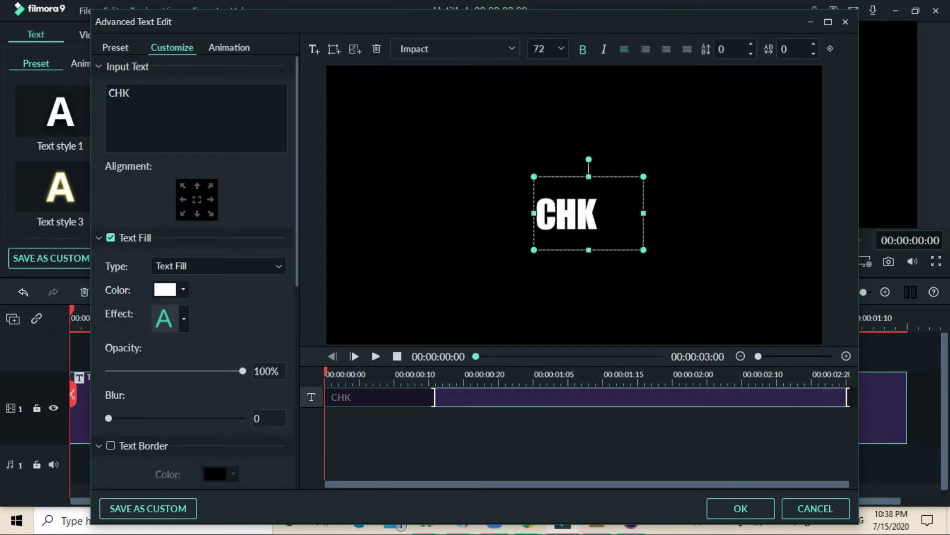
left_click(542, 49)
left_click(562, 53)
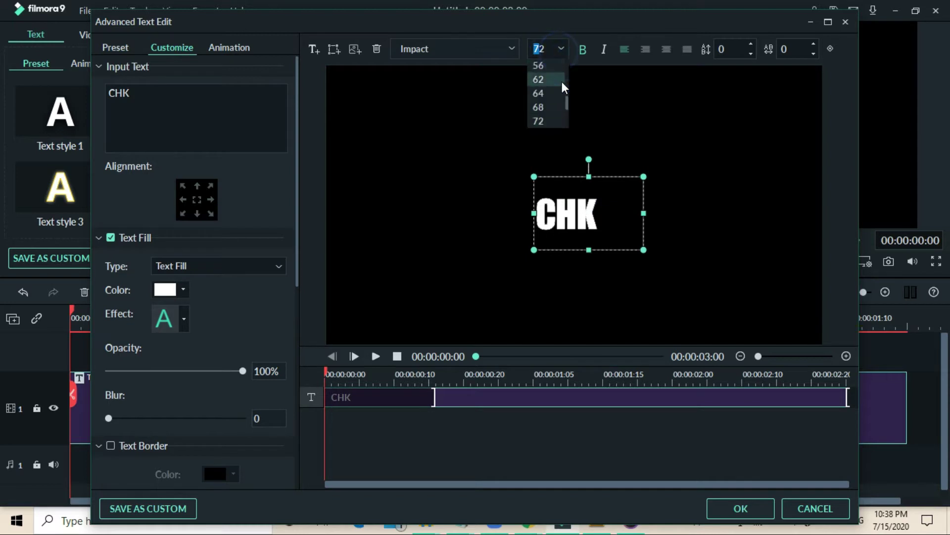
scroll(563, 94, "down", 3)
left_click(541, 121)
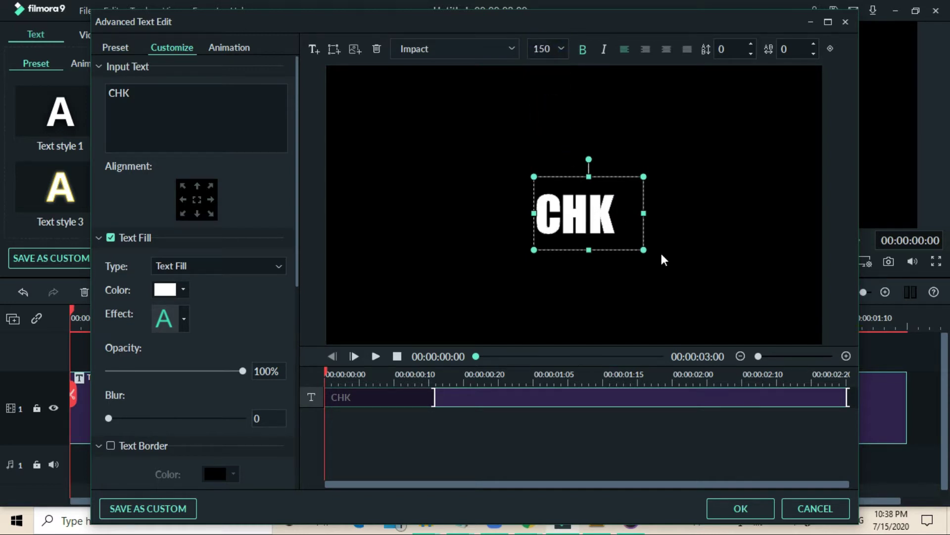
Step: Scale up the CHK text box from its lower corner and move it back toward the middle of the frame
left_click_drag(644, 248, 821, 369)
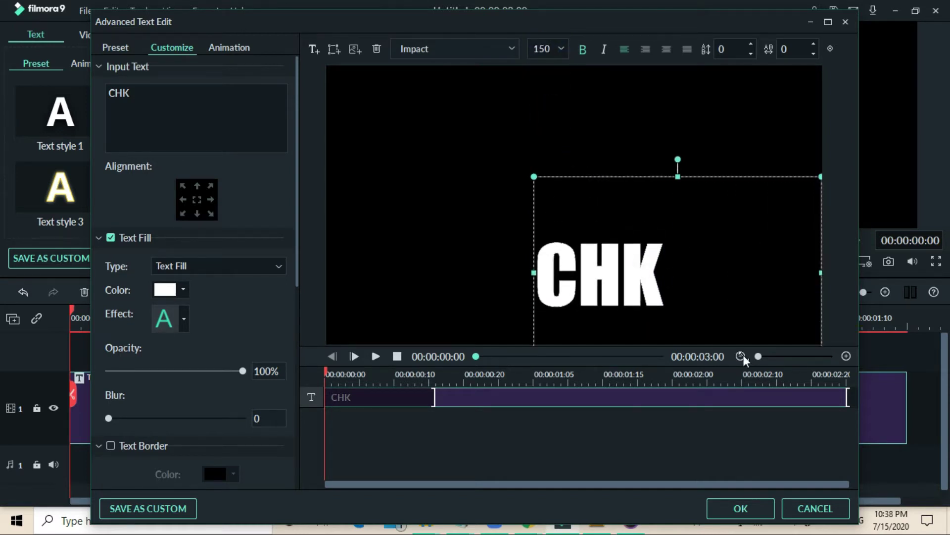
left_click_drag(672, 293, 601, 215)
Step: Set the font size of the CHK text to 250
left_click(548, 49)
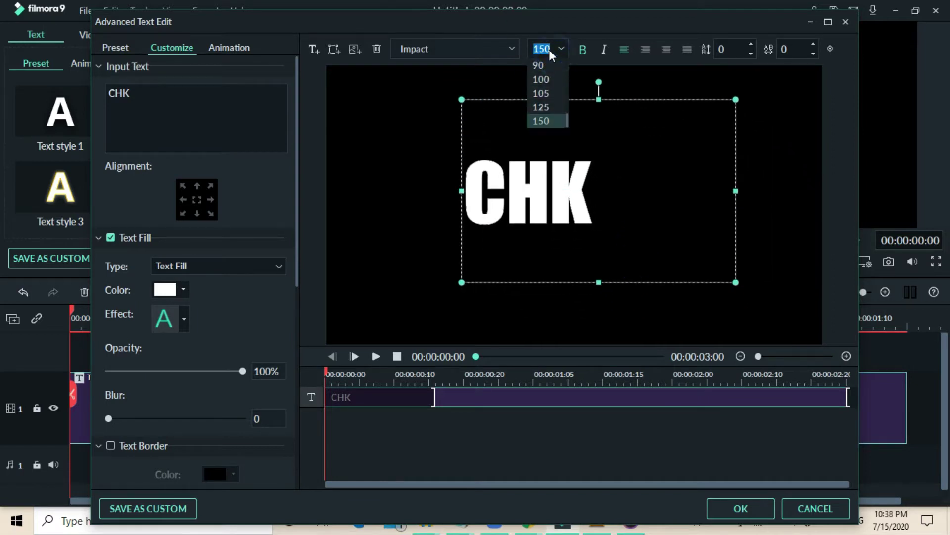
scroll(550, 56, "up", 5)
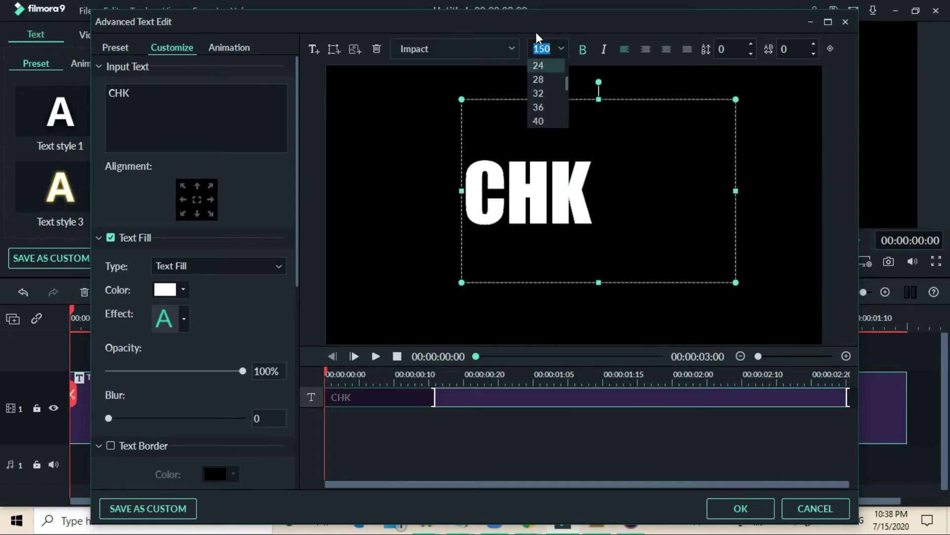
left_click(539, 41)
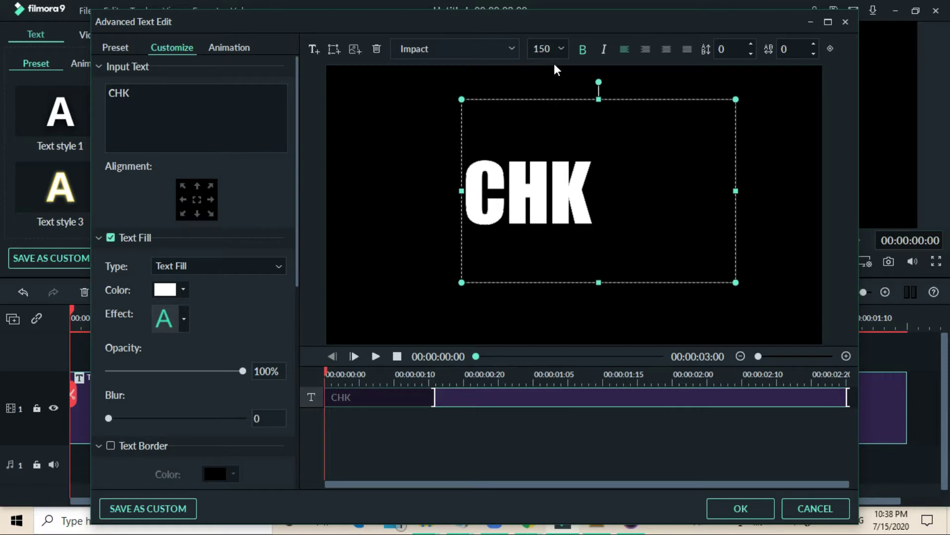
key("BackSpace")
type("2")
Step: Enlarge the CHK text box, center it in the frame, and narrow its width to fit the letters
left_click_drag(738, 282, 791, 342)
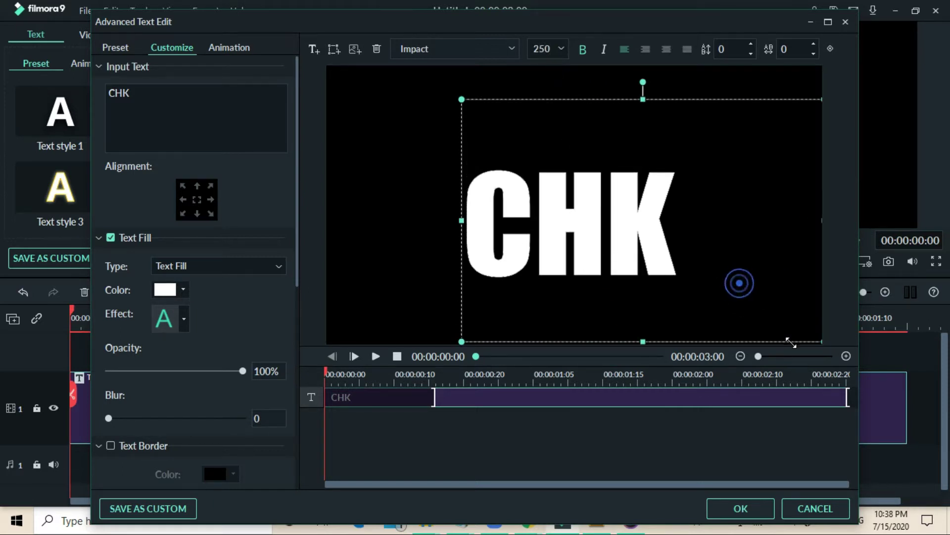
left_click_drag(622, 236, 560, 225)
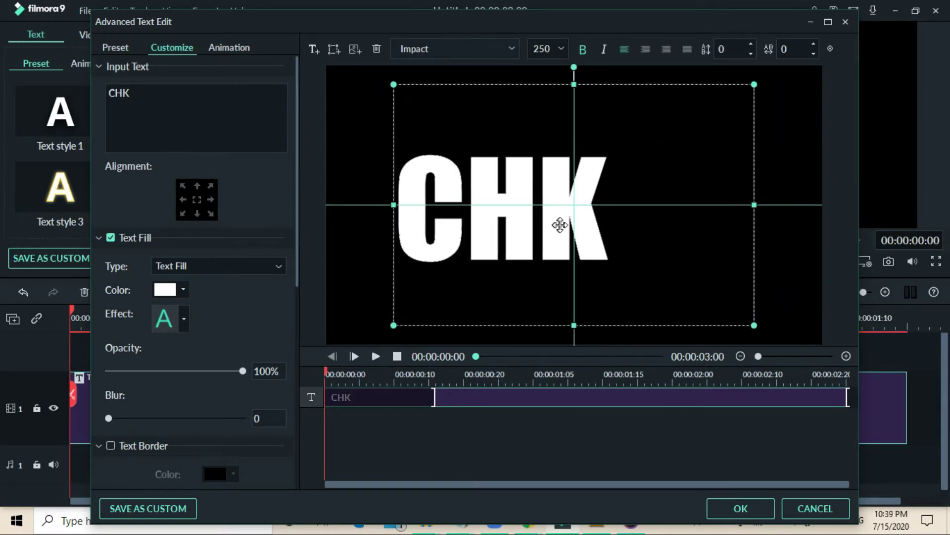
left_click_drag(753, 205, 611, 195)
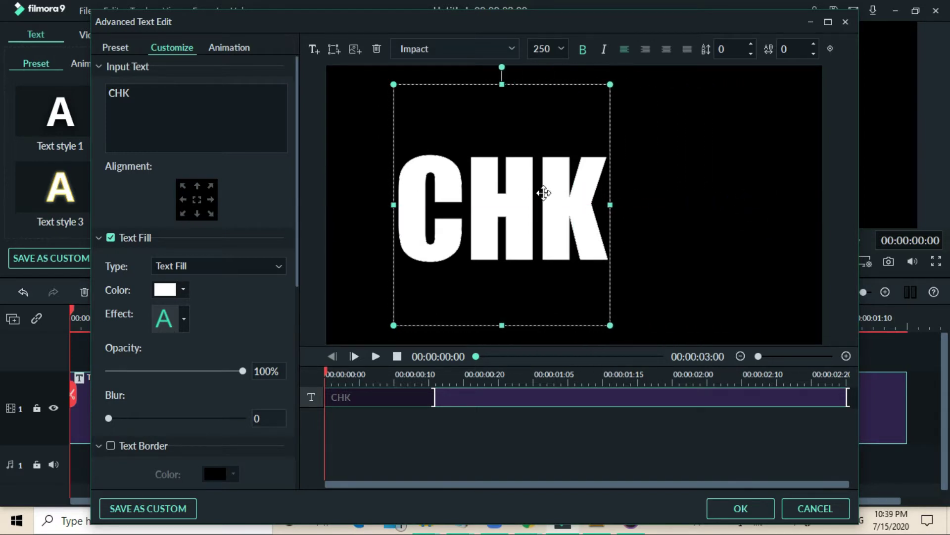
Step: Center the CHK text box in the frame, apply No Animation to it, and confirm the title edits
left_click_drag(543, 193, 621, 191)
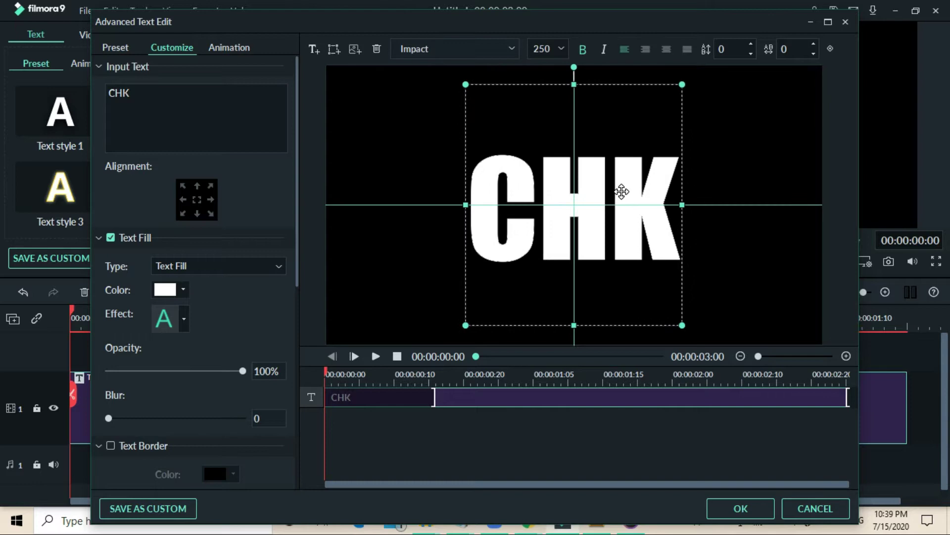
left_click(691, 156)
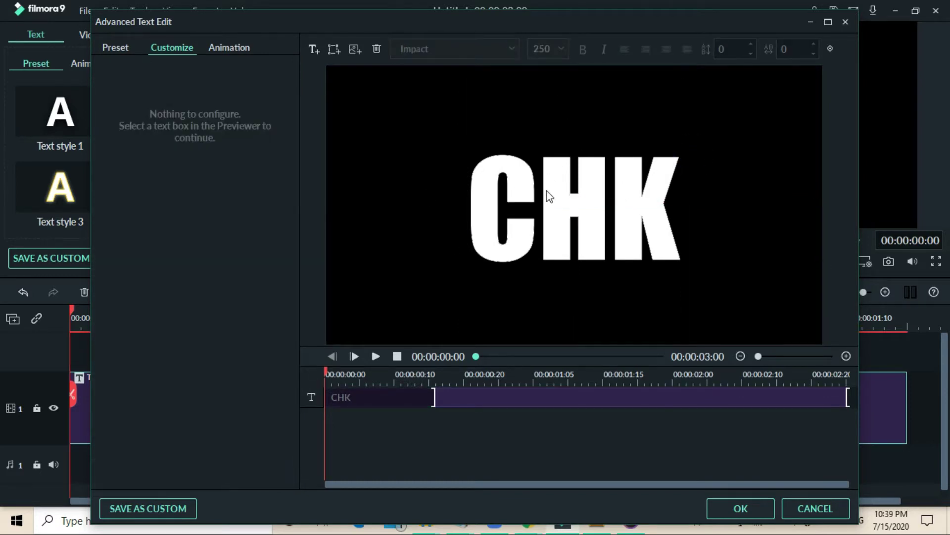
left_click(234, 48)
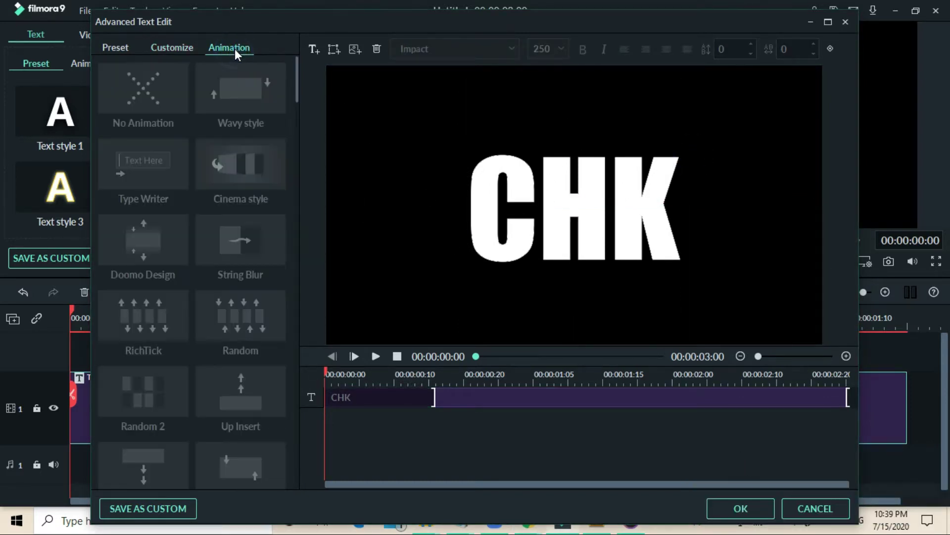
left_click(616, 231)
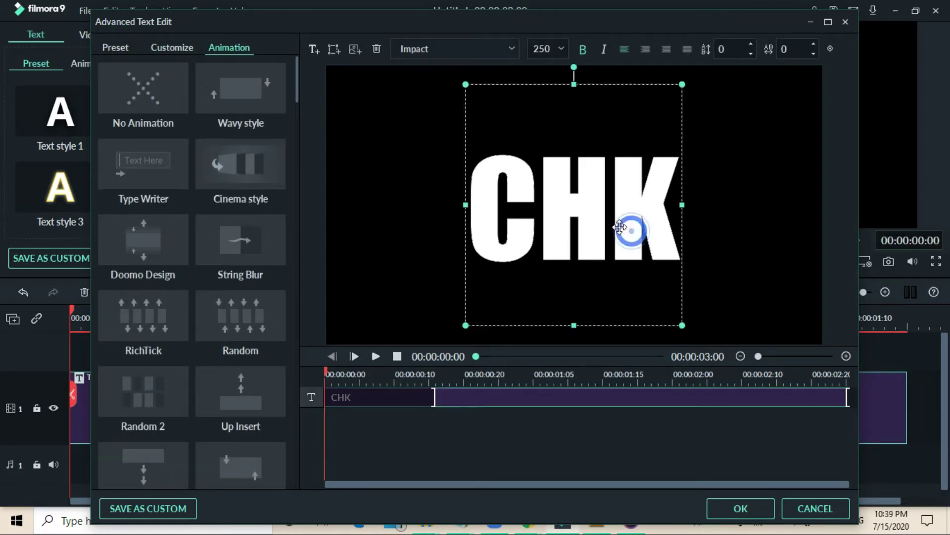
left_click(163, 103)
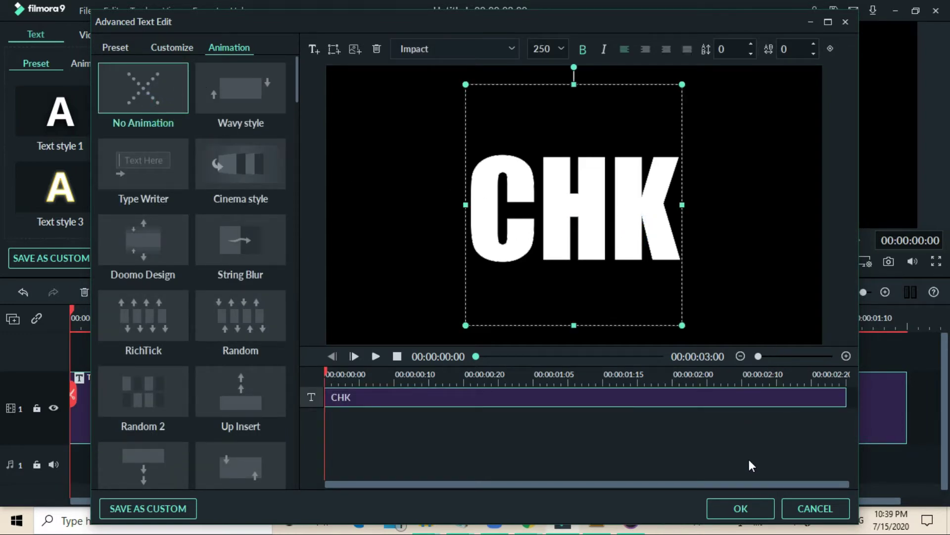
left_click(728, 510)
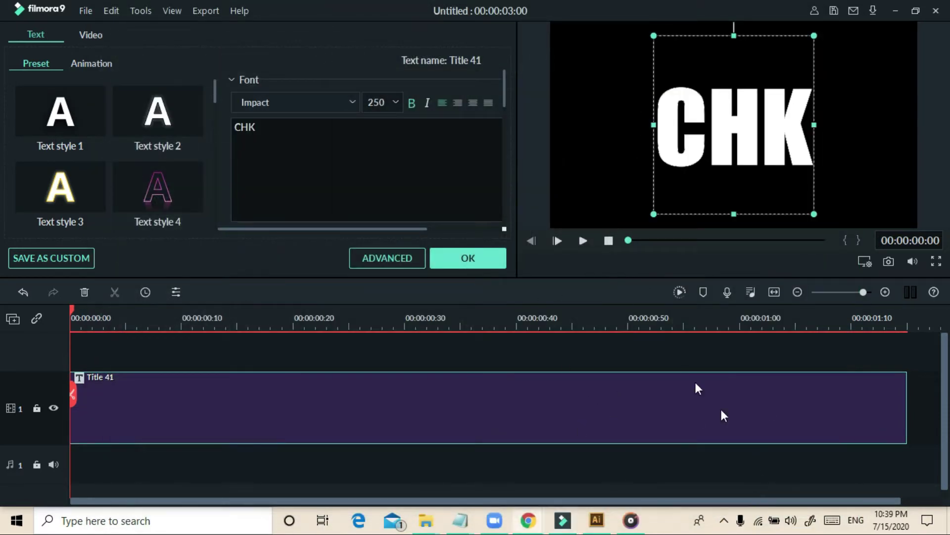
Step: Copy the Title 41 clip on video track 1
left_click(605, 413)
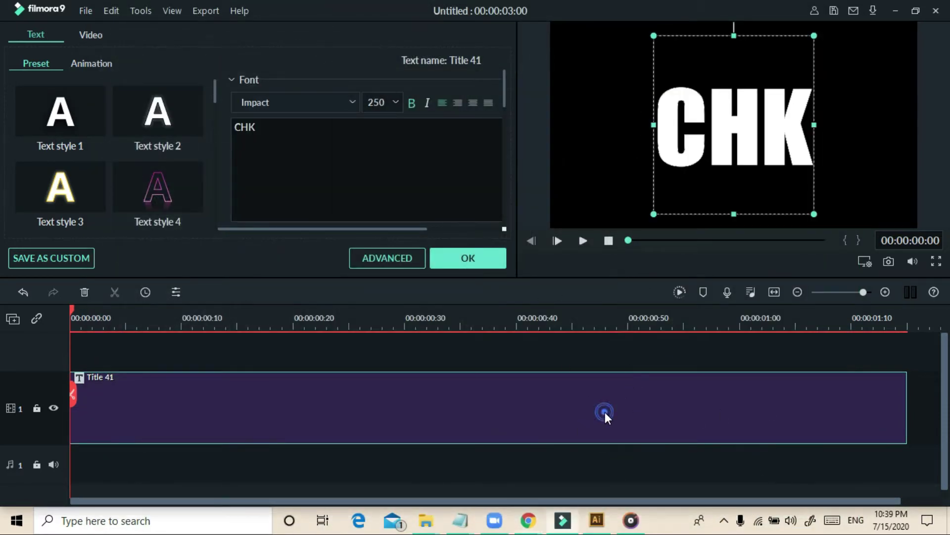
right_click(561, 399)
left_click(582, 243)
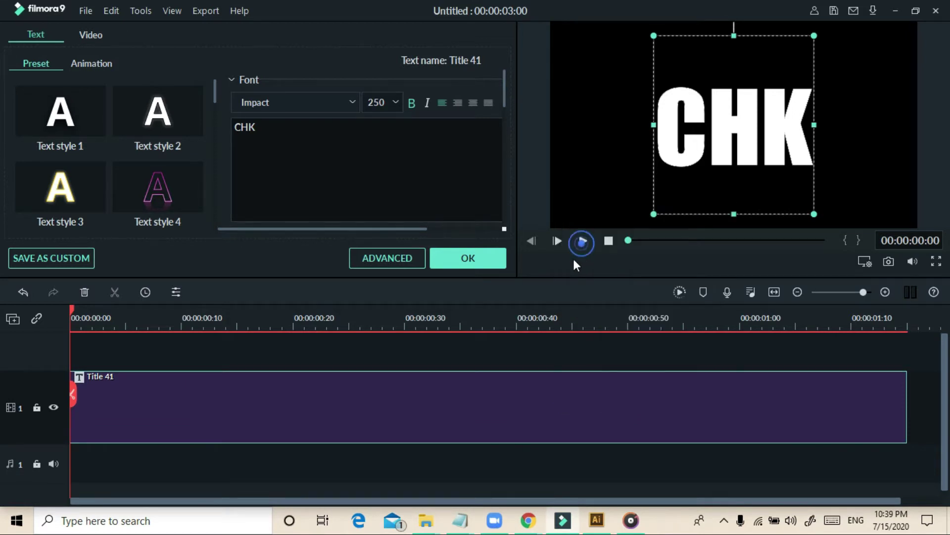
left_click(36, 407)
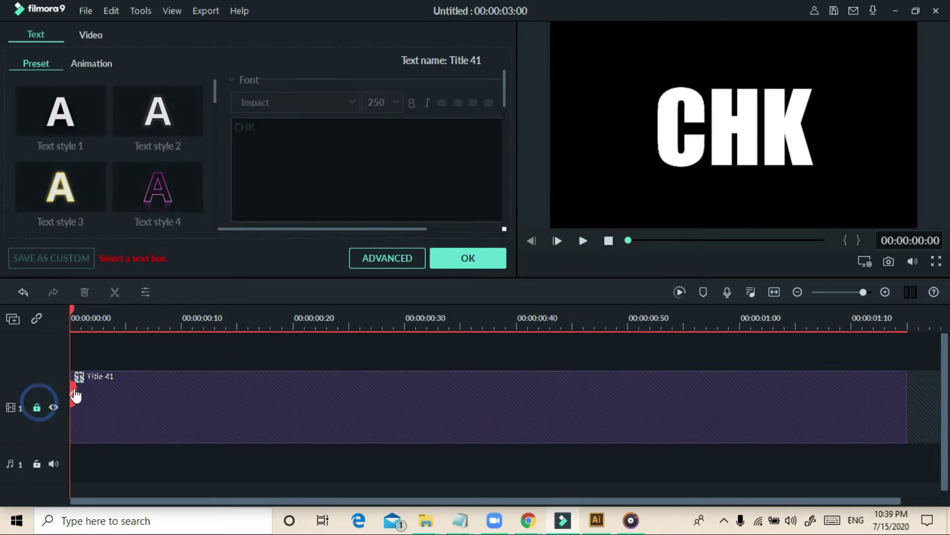
right_click(122, 347)
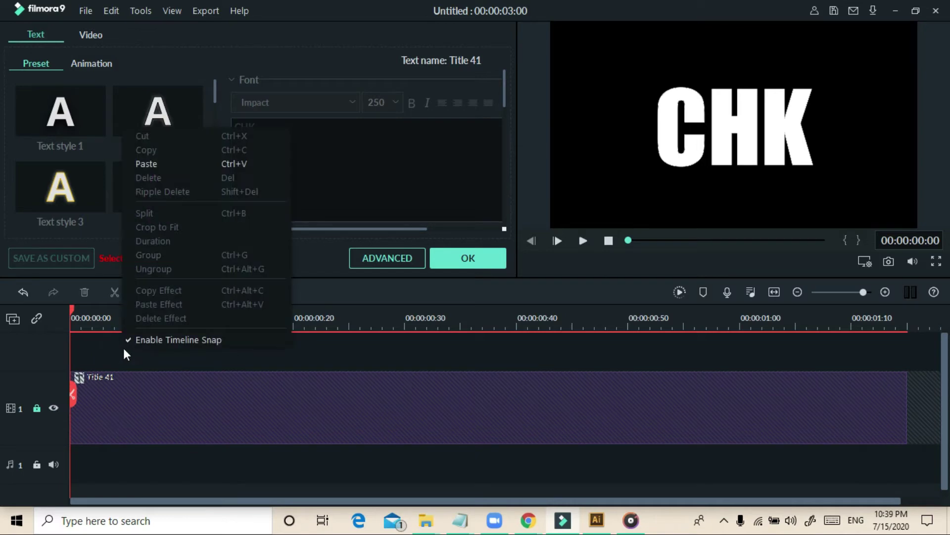
left_click(118, 390)
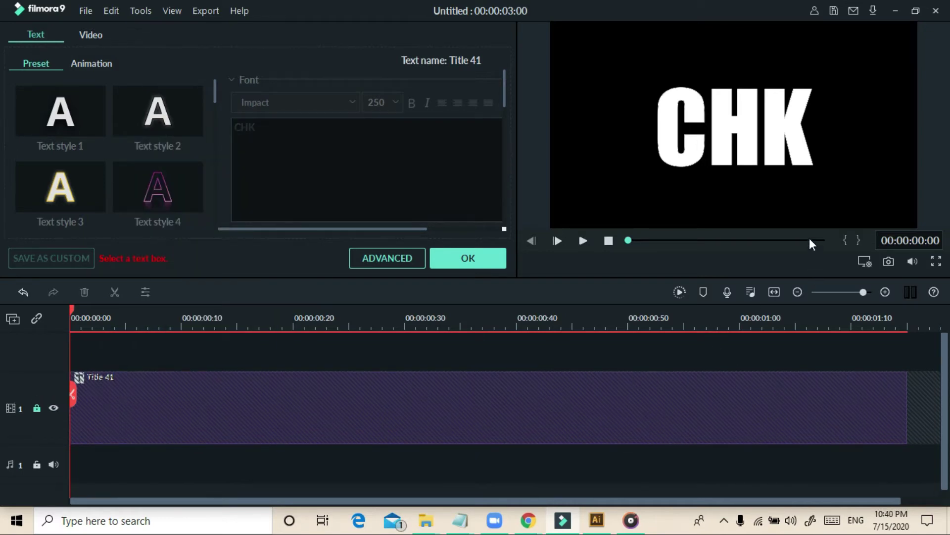
left_click(37, 407)
Step: Paste the Title 41 copy at the end of the clip and move it to a new track above, starting at 00:00:00:00
left_click(793, 238)
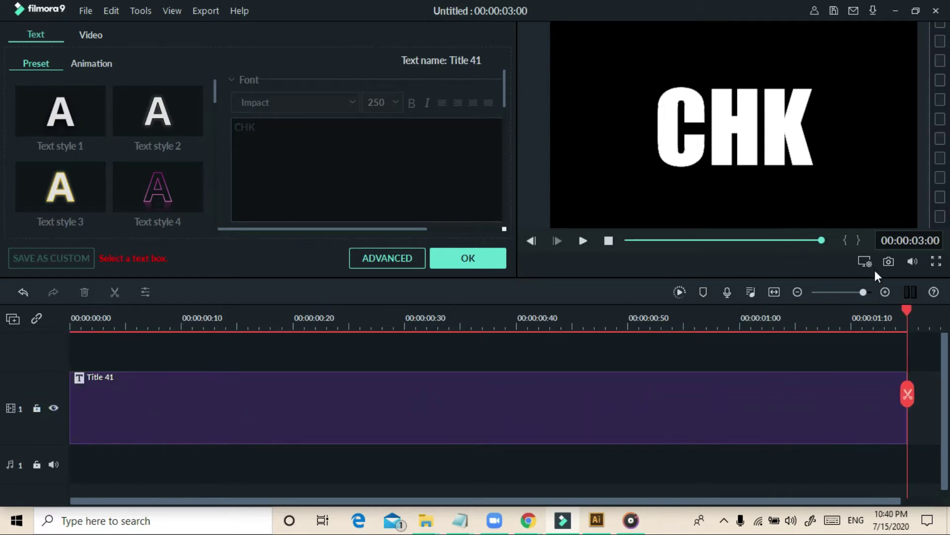
key("ctrl+v")
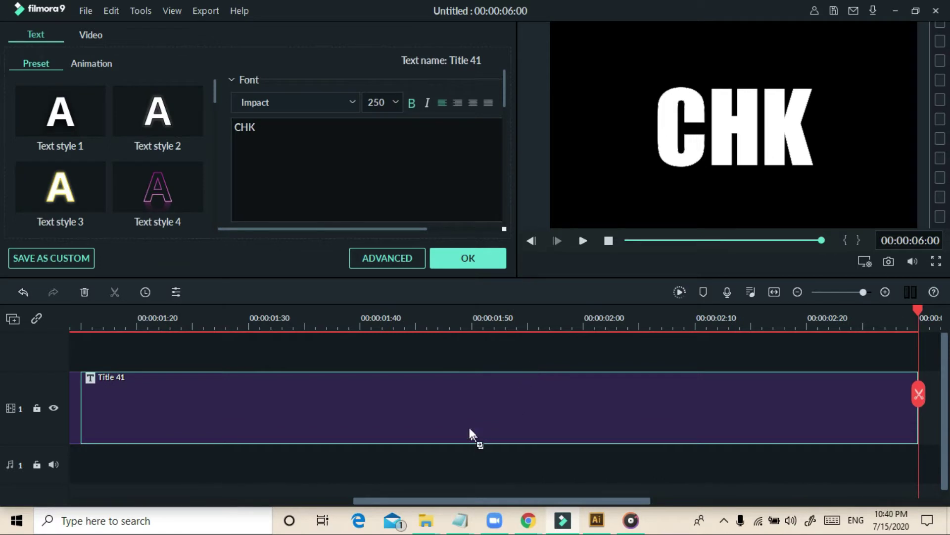
left_click_drag(470, 436, 392, 337)
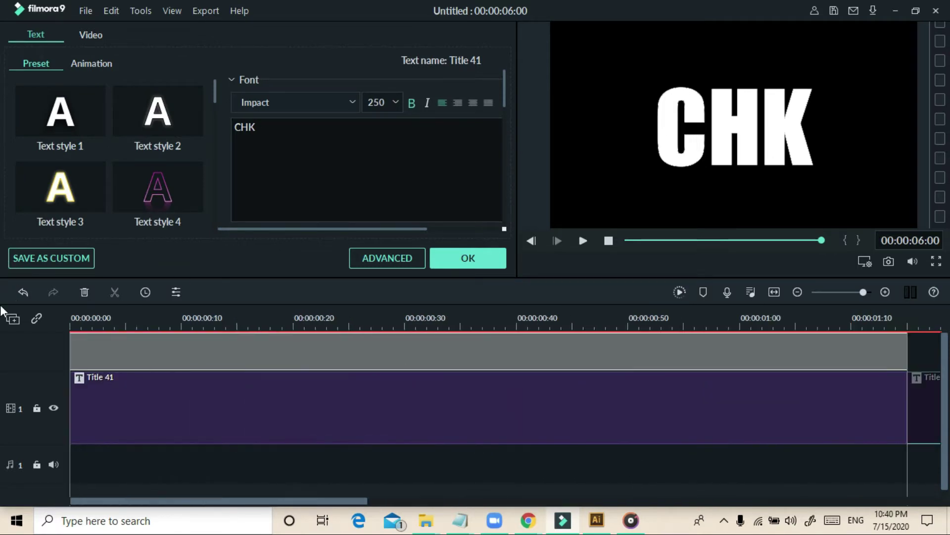
Step: Set the text fill color of the CHK title on video track 1 to black and confirm the change
left_click(37, 447)
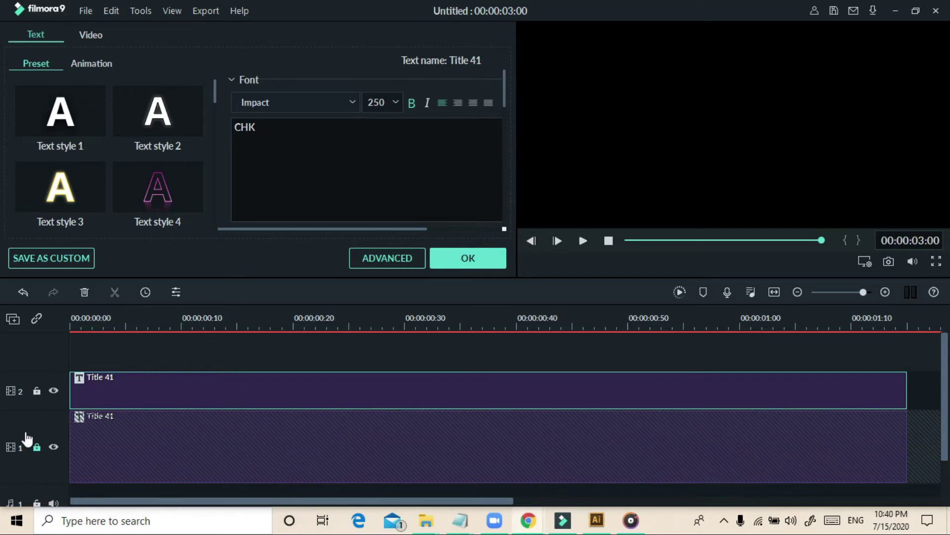
left_click(37, 446)
left_click(117, 445)
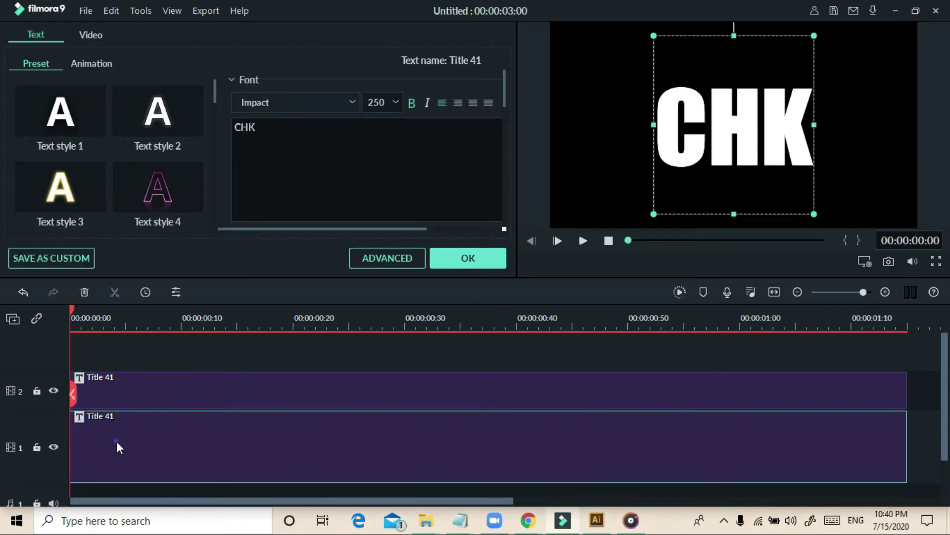
left_click(356, 257)
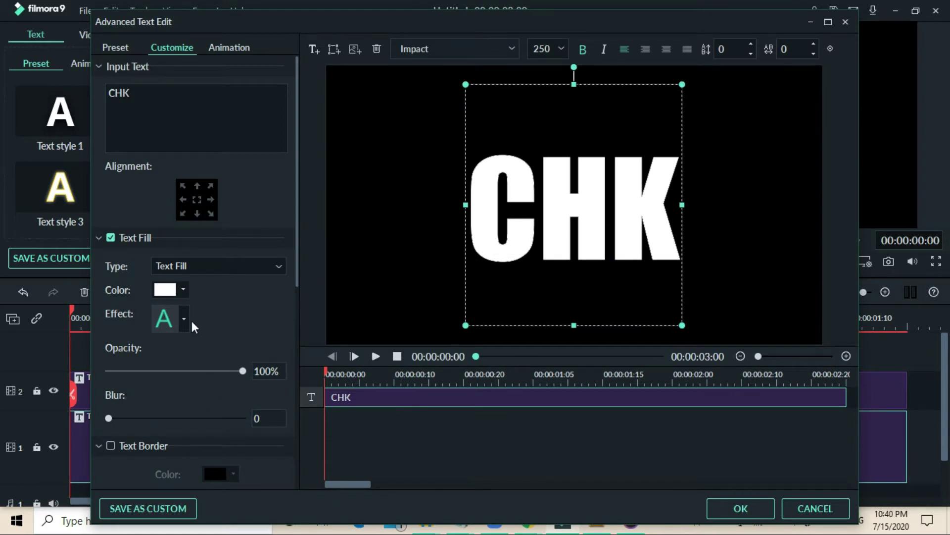
left_click(183, 293)
left_click(157, 355)
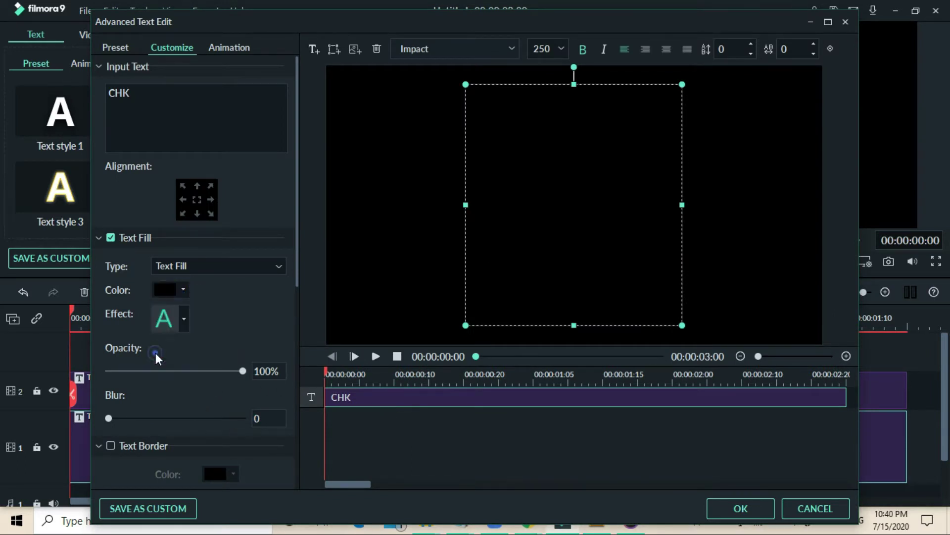
left_click(744, 506)
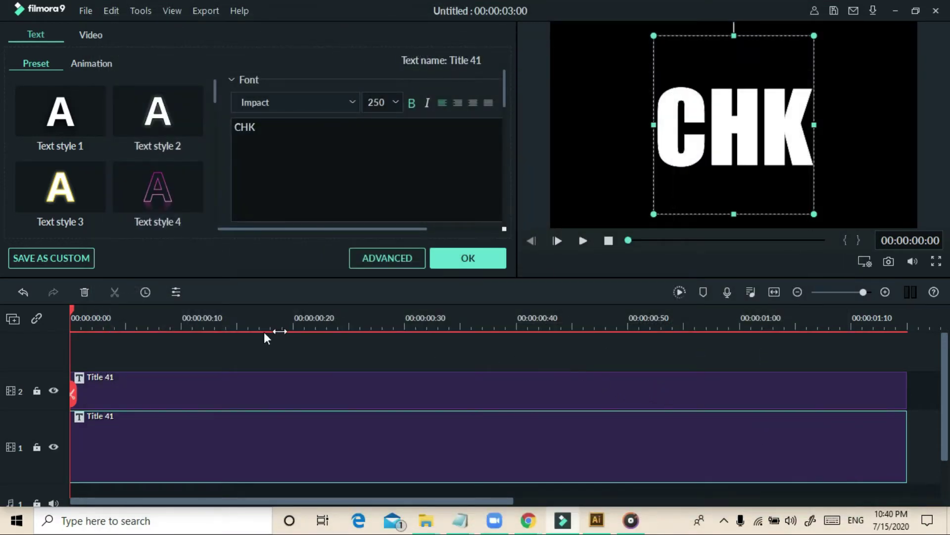
Step: Split the Title 41 clips on both video tracks at 00:00:02:00
left_click_drag(73, 312, 636, 468)
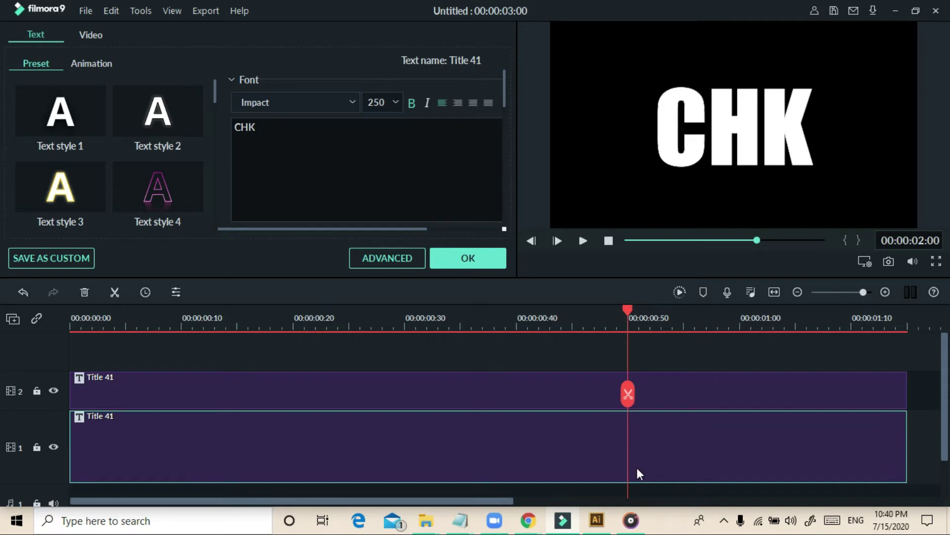
left_click(628, 394)
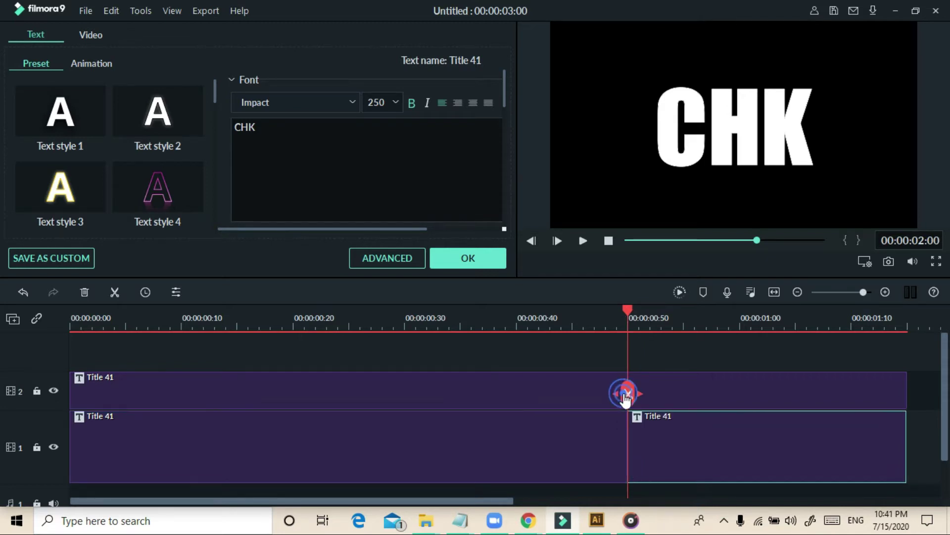
left_click_drag(623, 384, 612, 385)
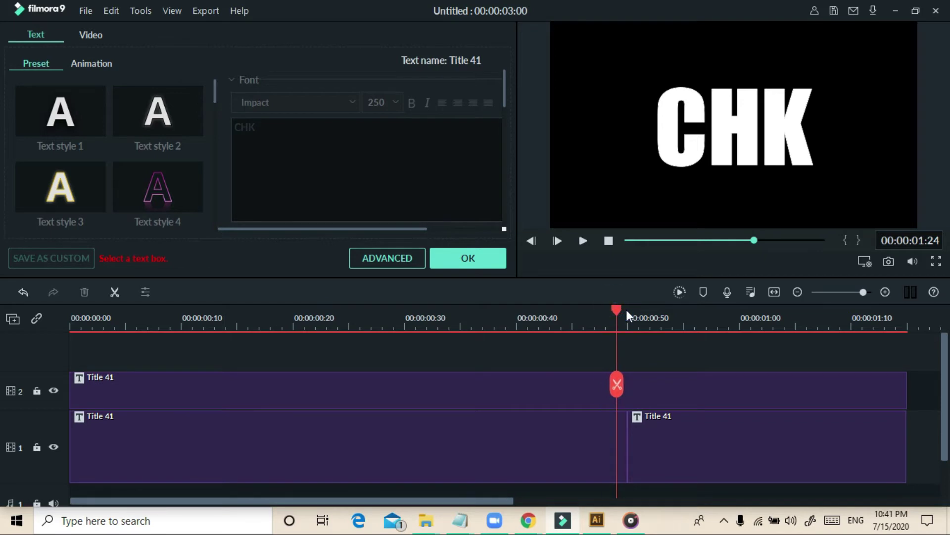
left_click(628, 312)
left_click(628, 385)
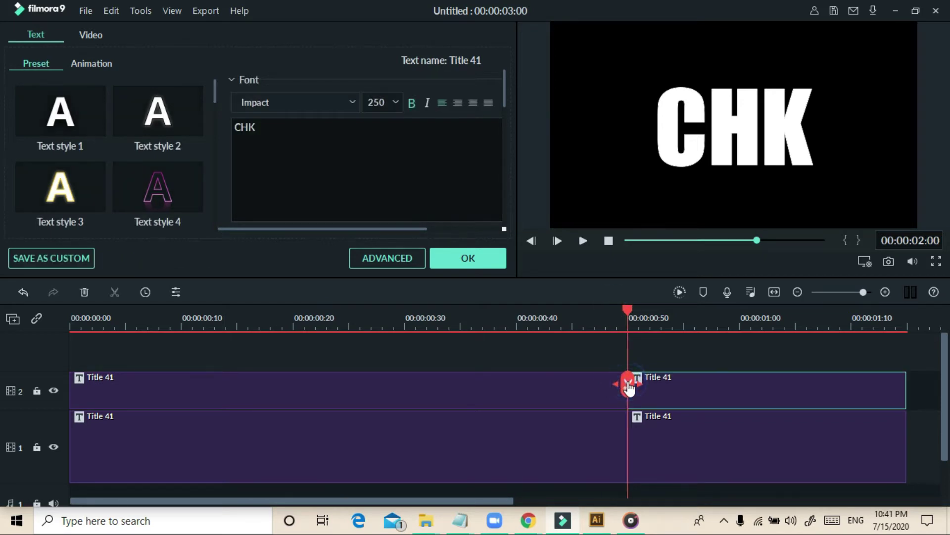
left_click(645, 355)
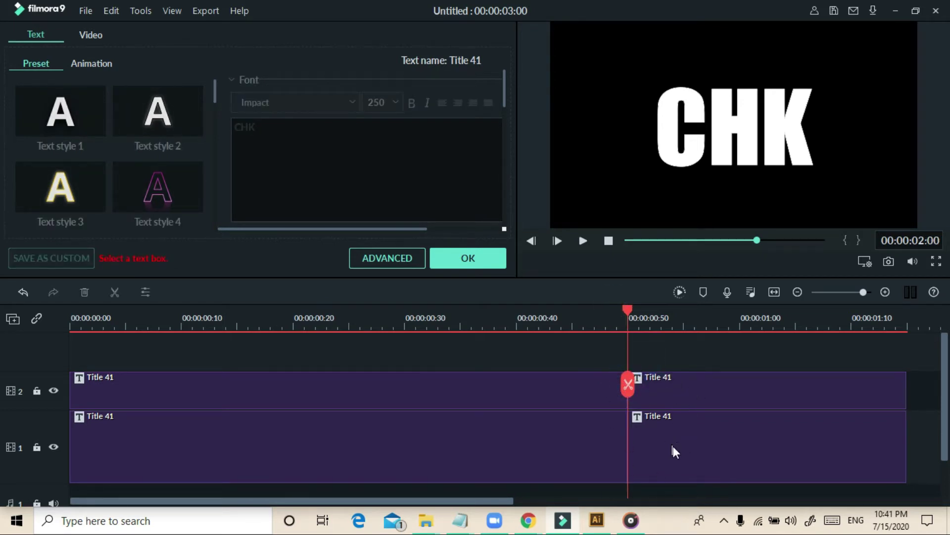
Step: Search the transitions for "DE", apply Deposit Up to the first Title 41 clip on track 2, and play the timeline from the start
left_click(465, 258)
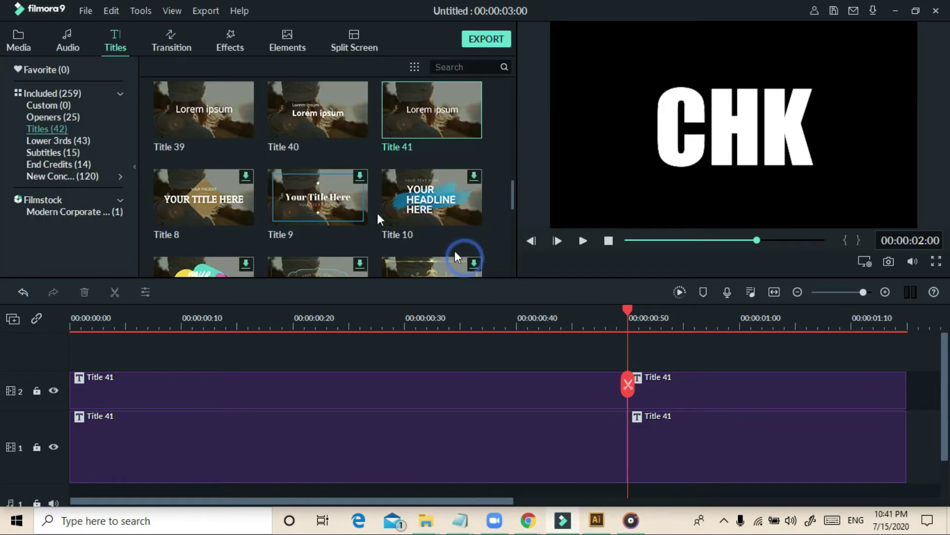
left_click(177, 40)
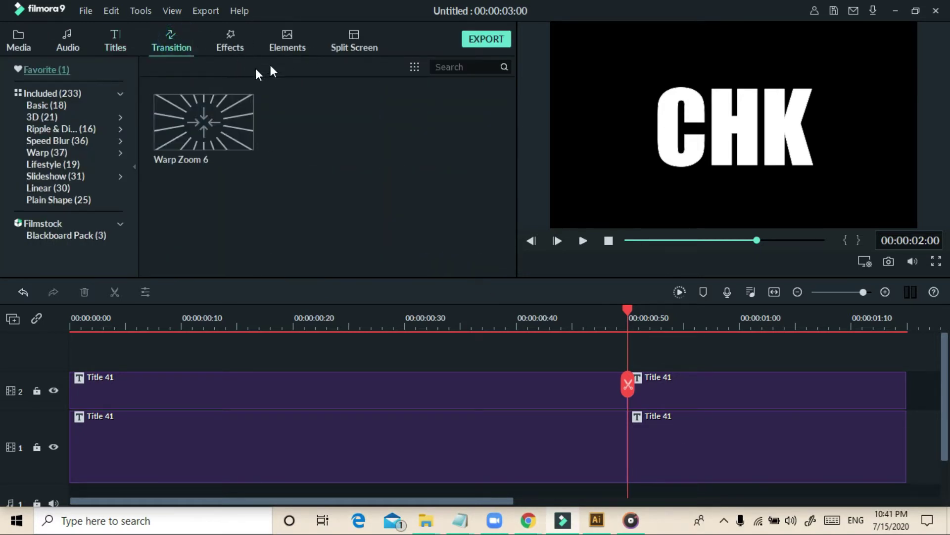
left_click(83, 94)
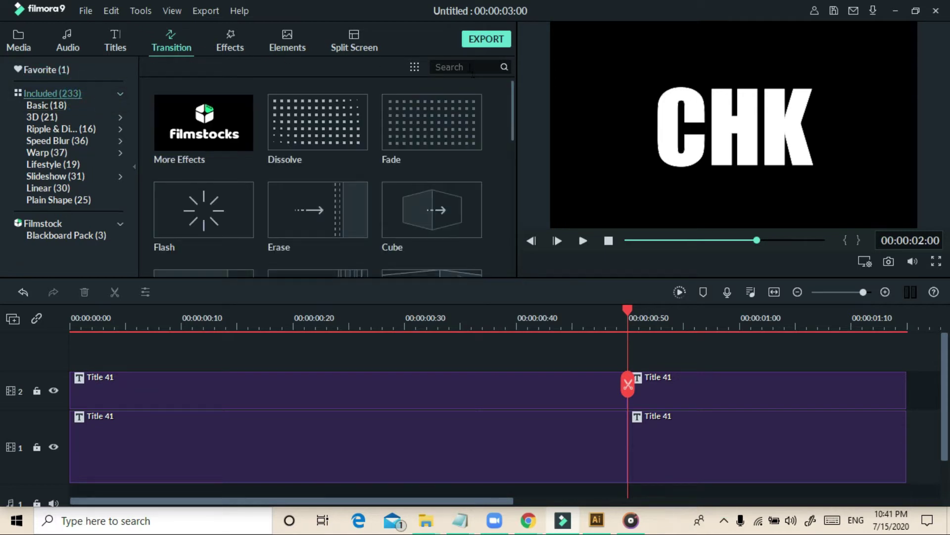
left_click(471, 72)
type("DE")
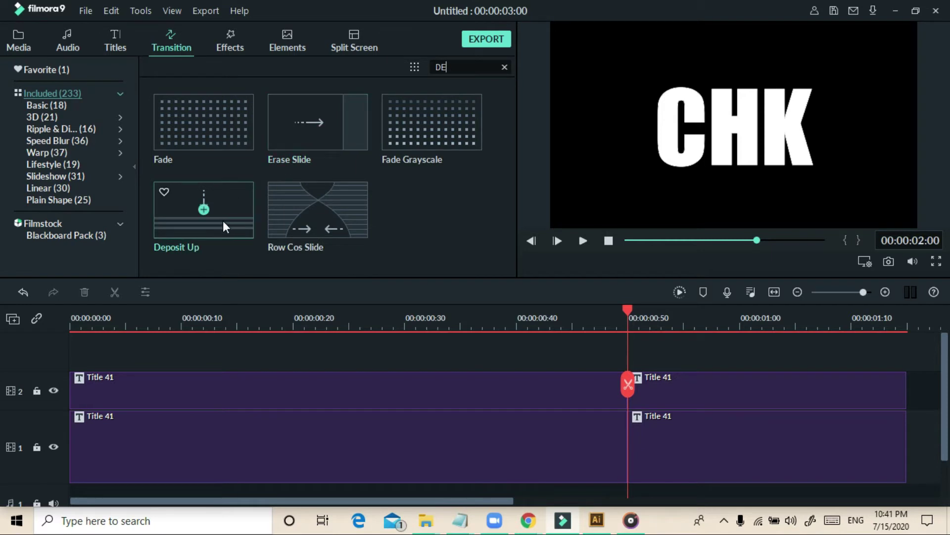
left_click_drag(223, 221, 219, 355)
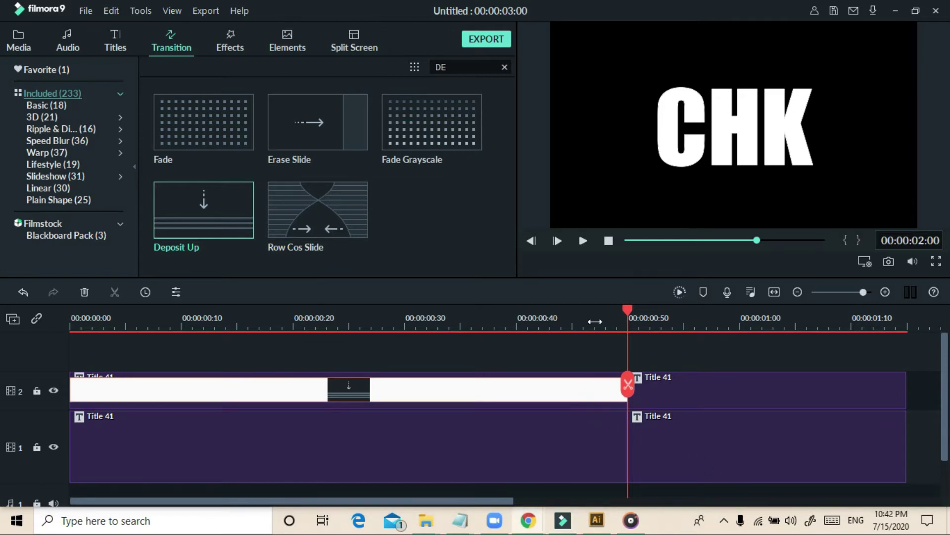
left_click(608, 238)
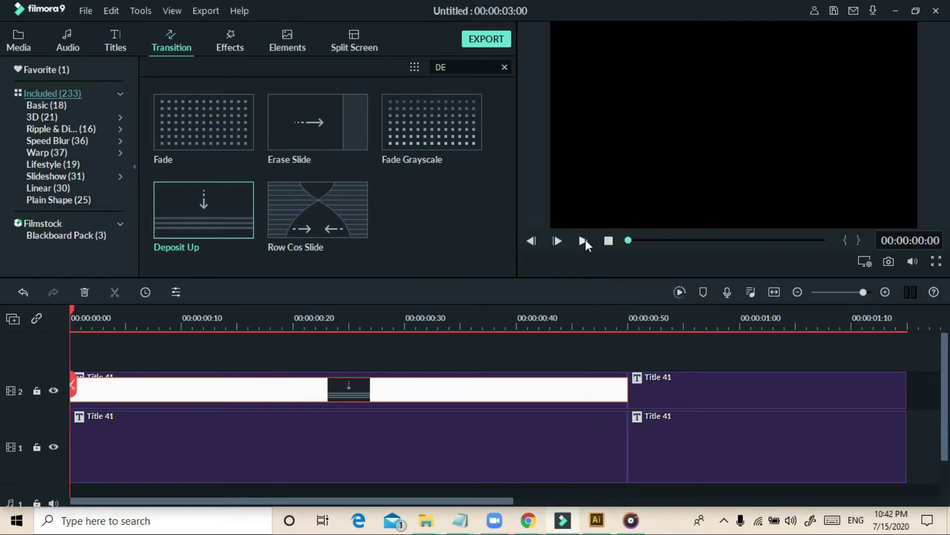
left_click(584, 240)
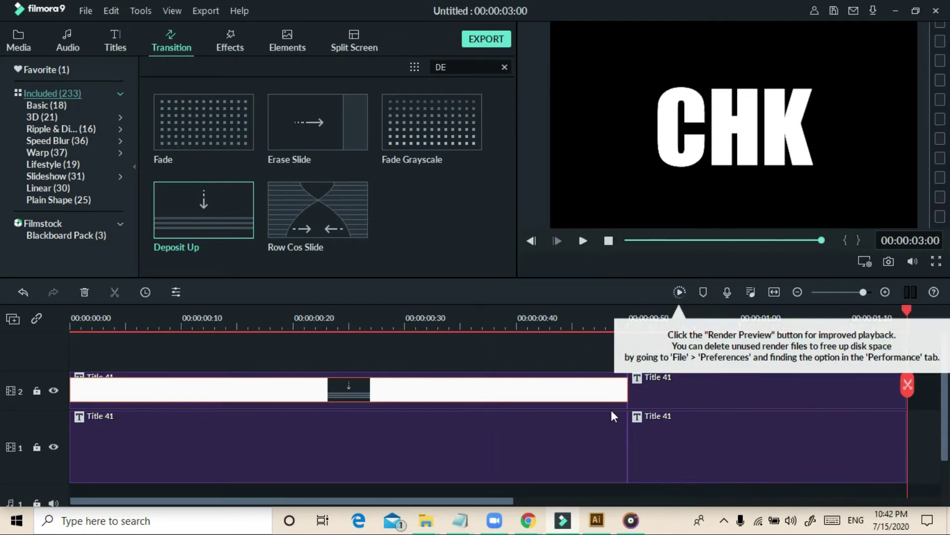
Step: Start a local MP4 export and set its video frame rate to 30 fps
left_click(481, 41)
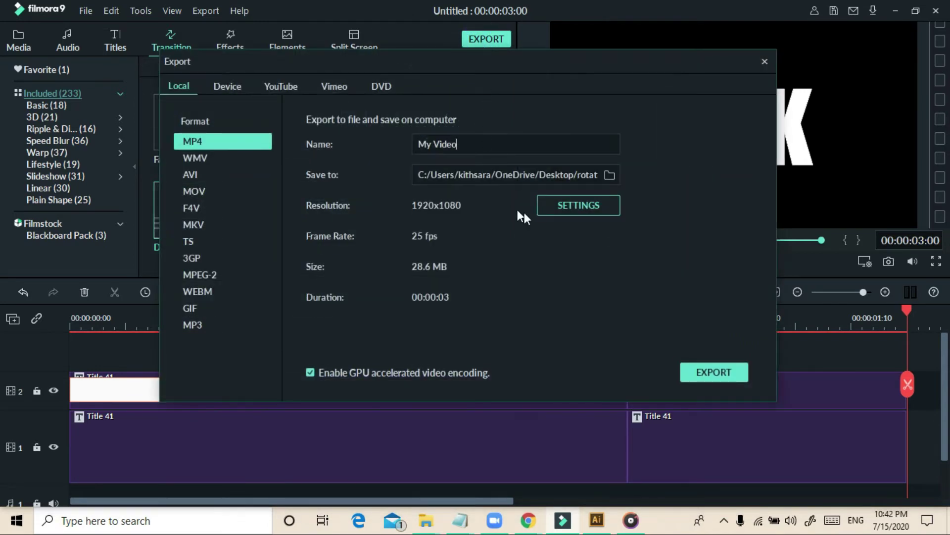
left_click(568, 212)
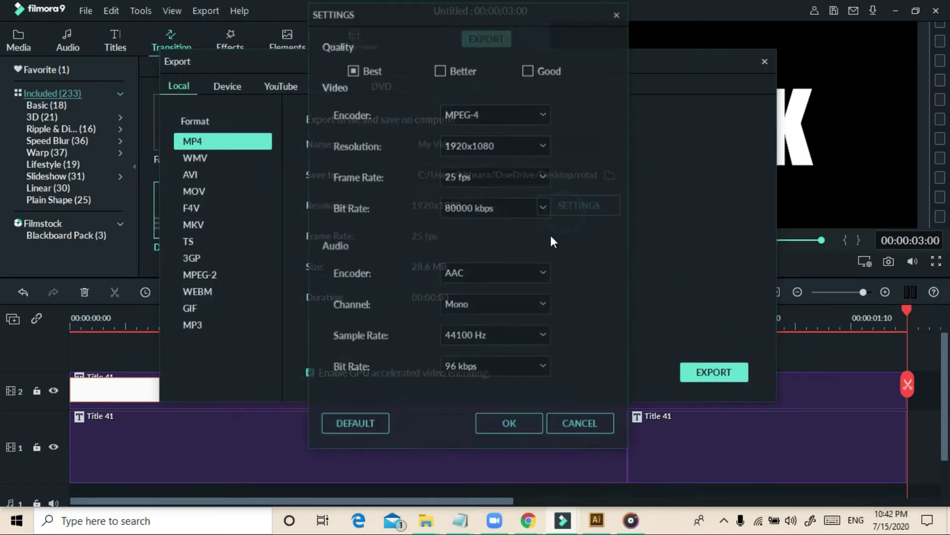
left_click(471, 174)
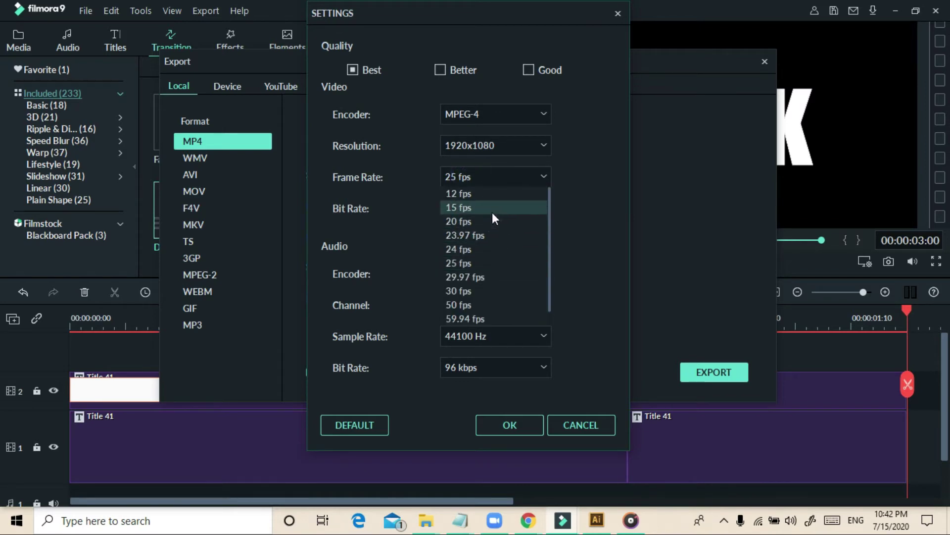
left_click(501, 290)
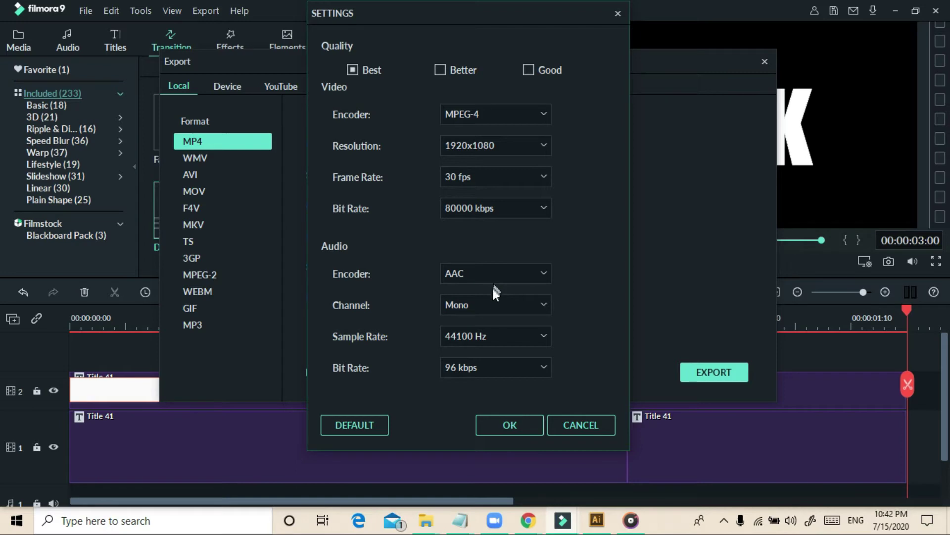
Step: Confirm the export settings and name the output video GLICH 1
left_click(527, 421)
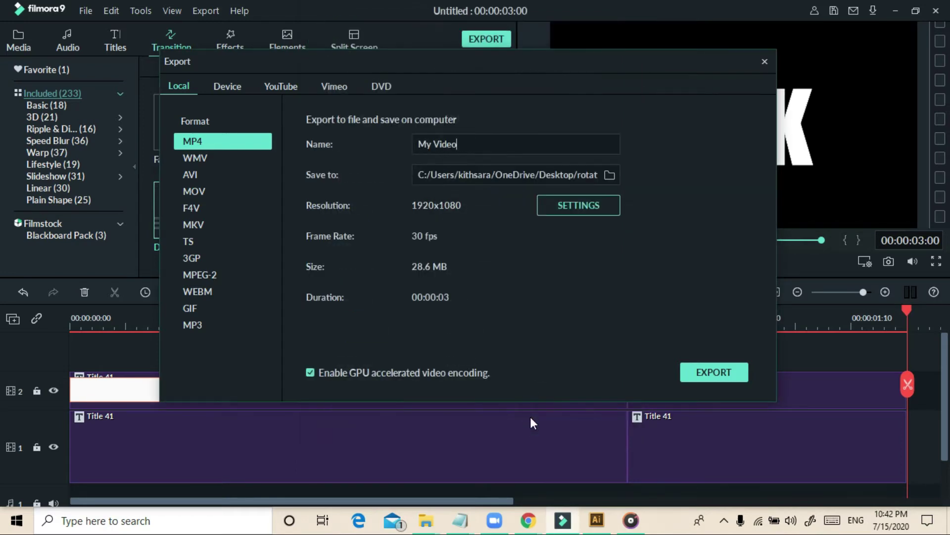
left_click(511, 142)
type("GLICH 1")
Step: Create a folder named GLICH on the Desktop and choose it as the export's save location
left_click(607, 174)
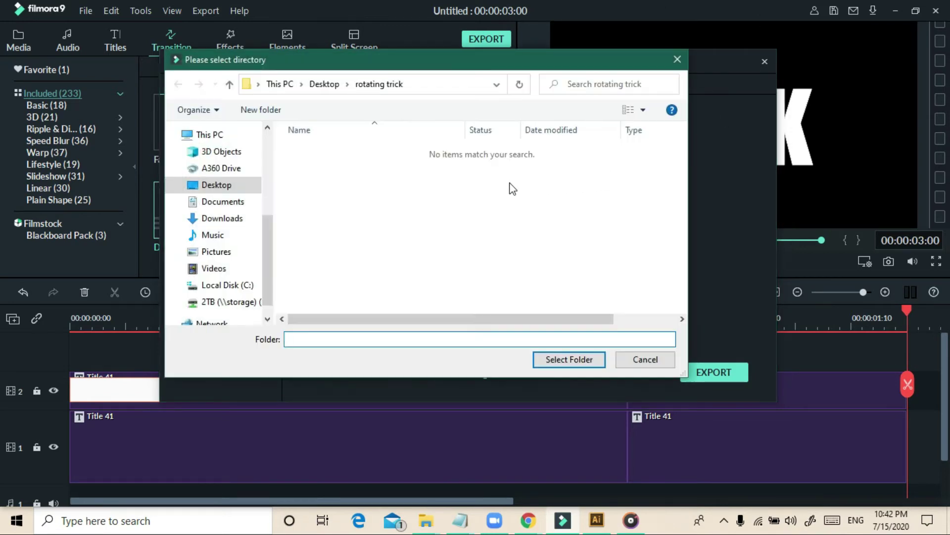
left_click(218, 185)
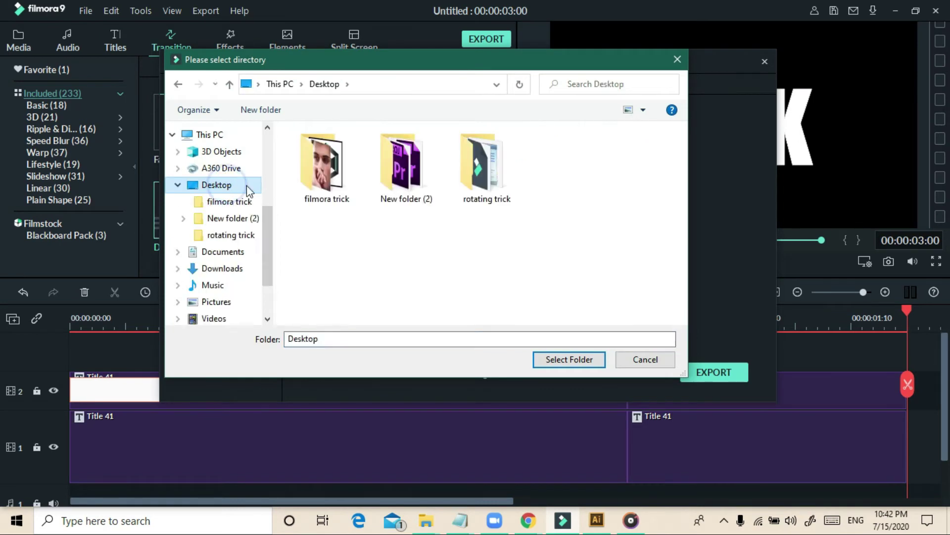
right_click(370, 251)
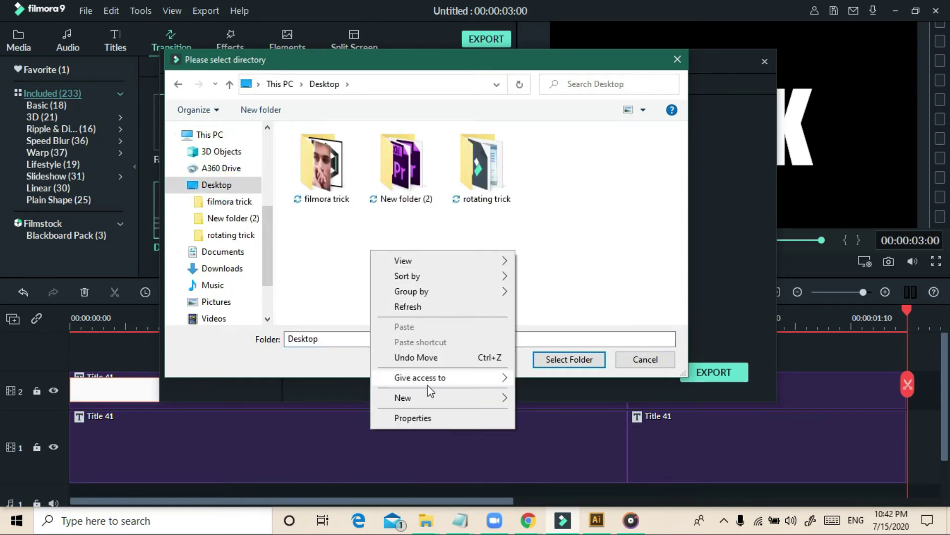
right_click(595, 195)
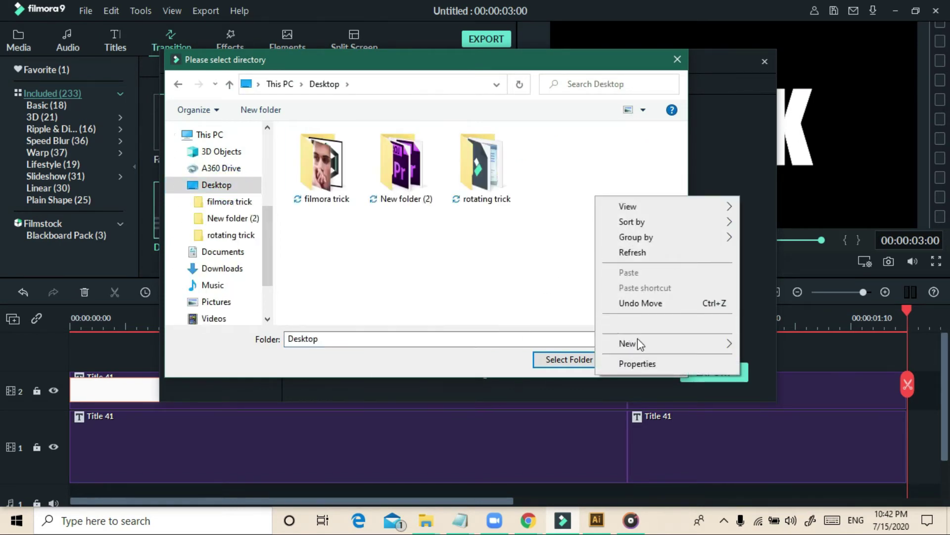
left_click(637, 343)
left_click(535, 349)
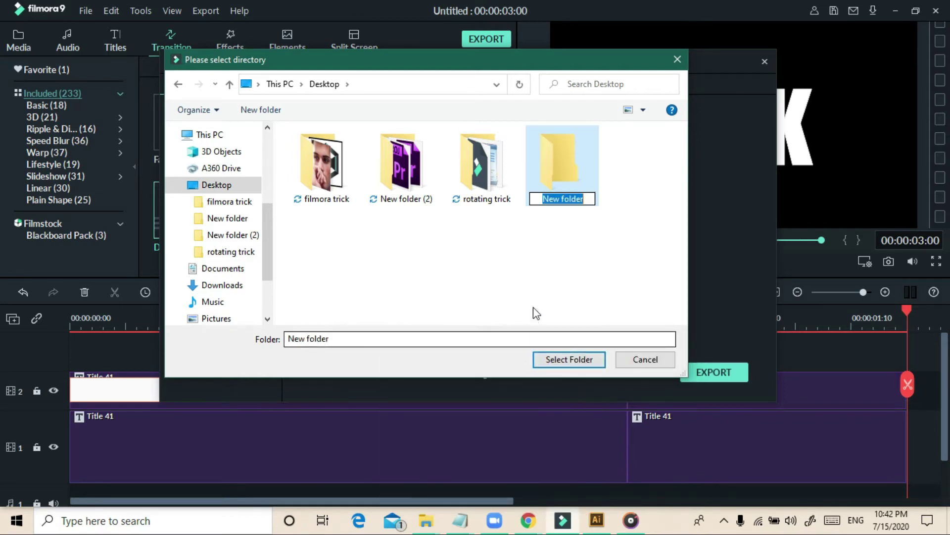
type("G")
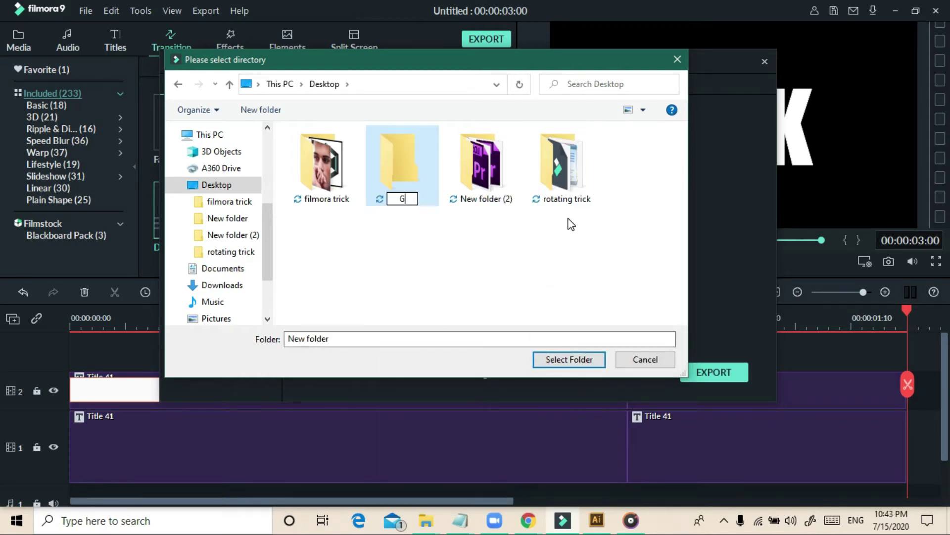
type("LICH")
left_click(400, 150)
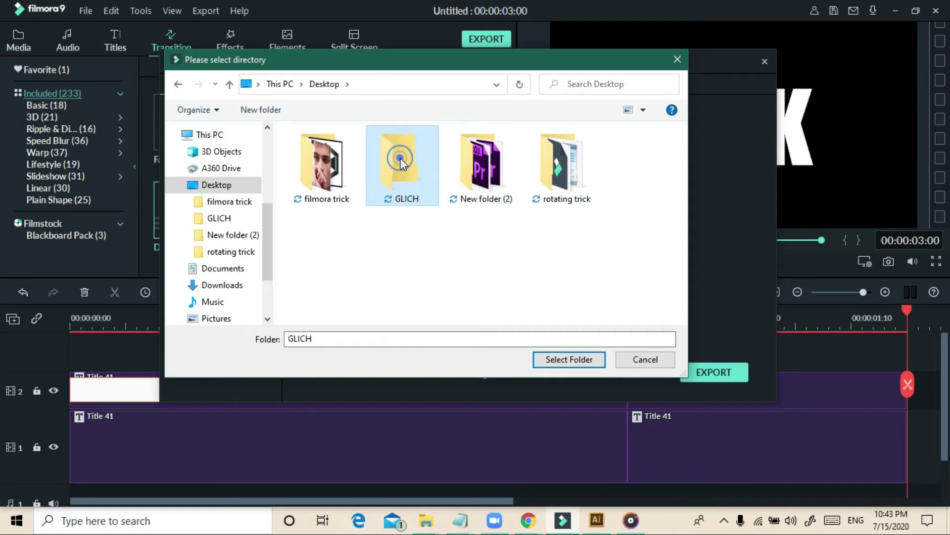
left_click(567, 360)
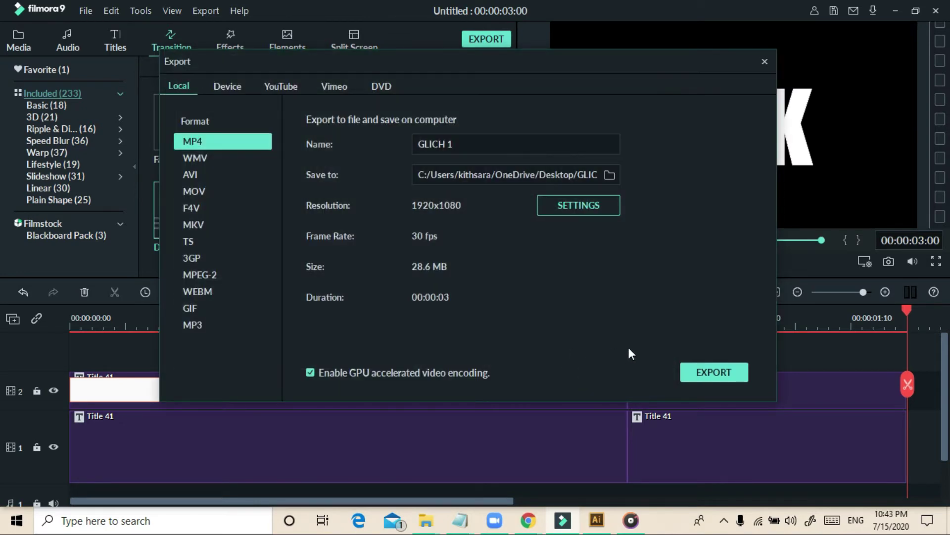
Step: Export the video and import the finished GLICH 1 file from its target folder into the project media
left_click(696, 375)
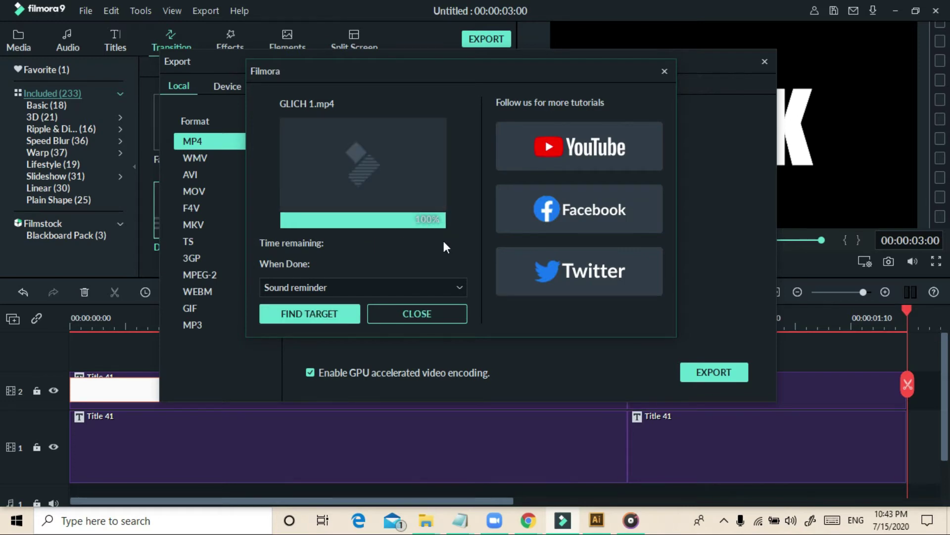
left_click(346, 316)
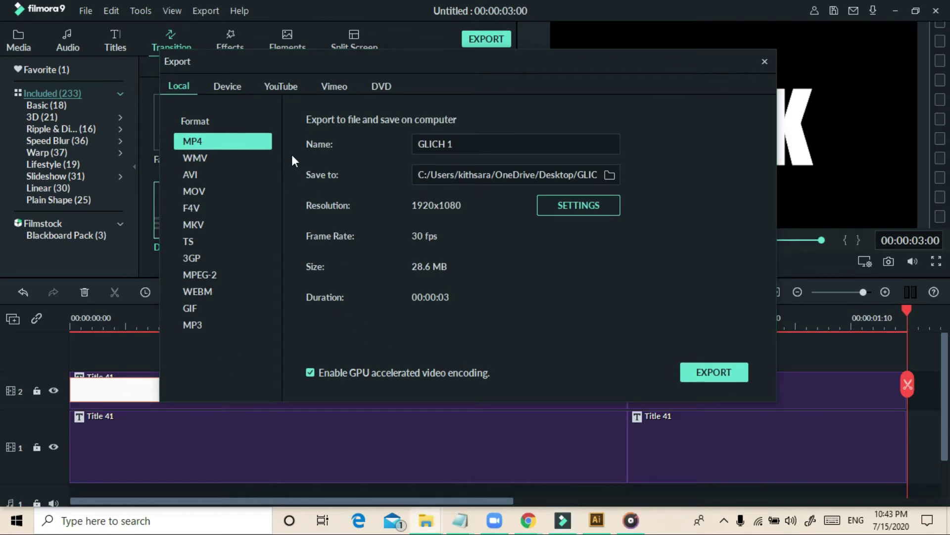
left_click(765, 62)
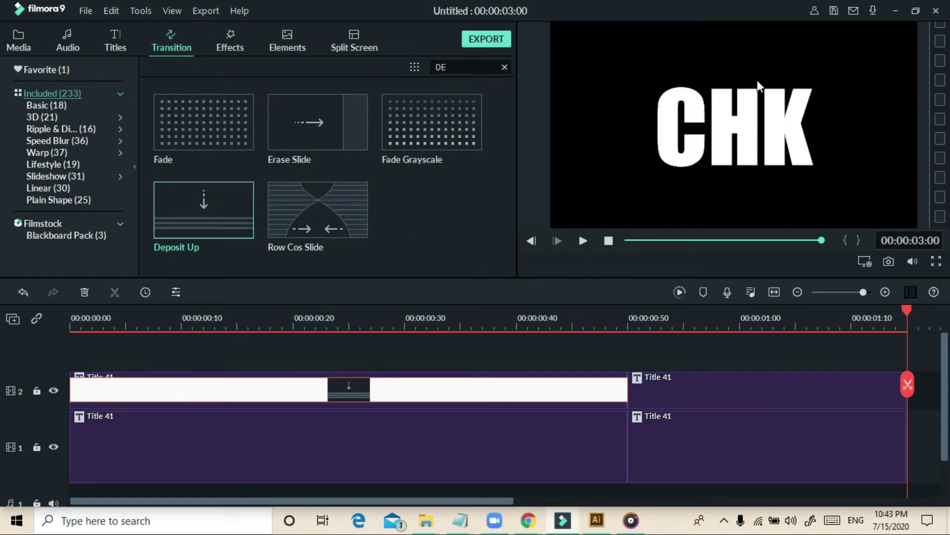
left_click(29, 52)
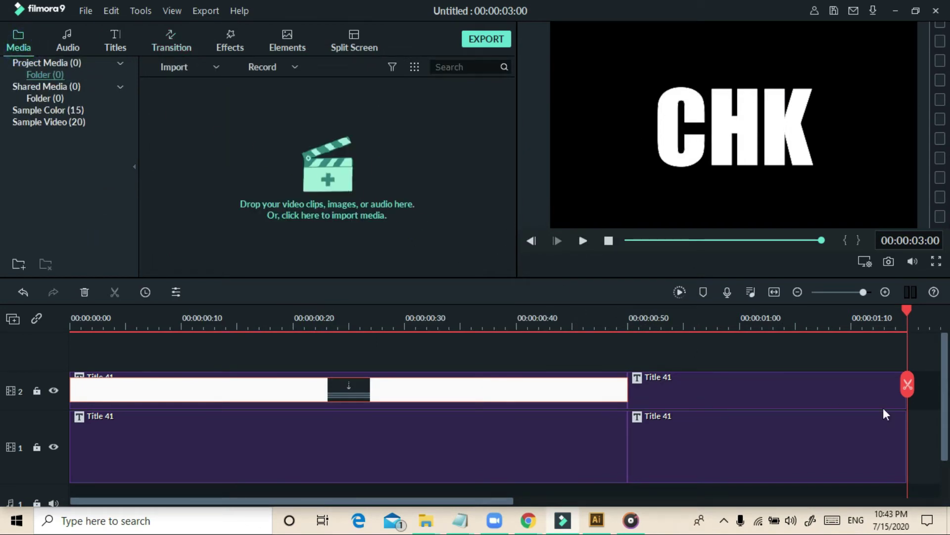
left_click_drag(782, 237, 295, 154)
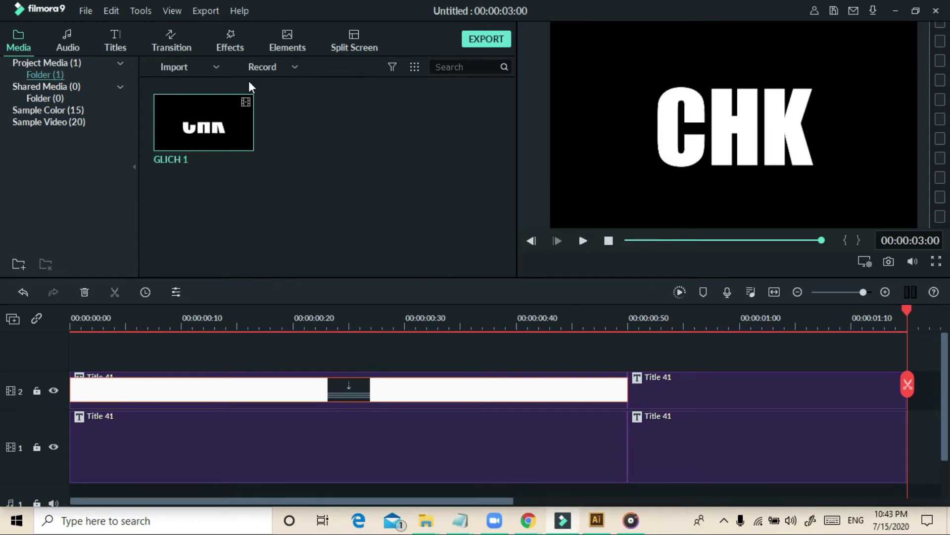
Step: Replace all title clips with GLICH 1 on video track 1, matching the project to 1920 x 1080 30fps, and play it back
left_click(609, 241)
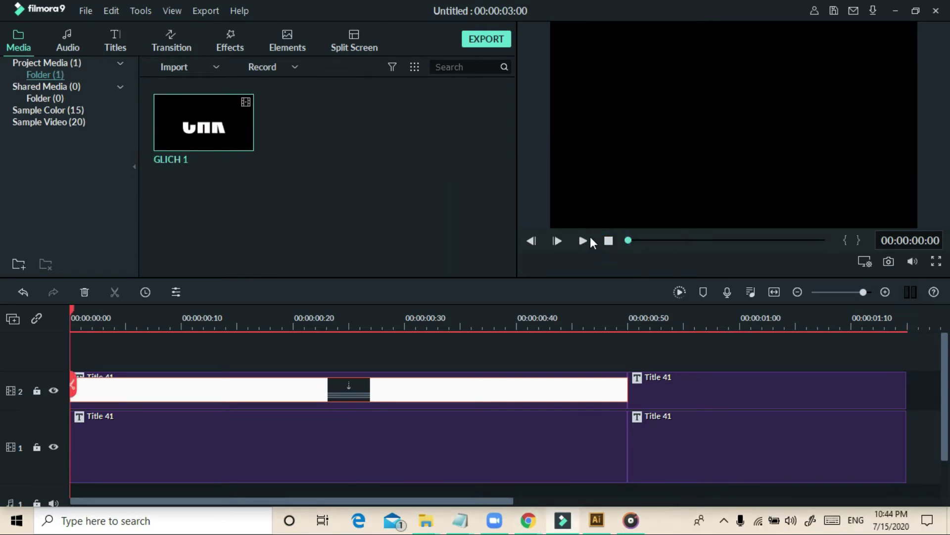
left_click_drag(926, 448, 246, 362)
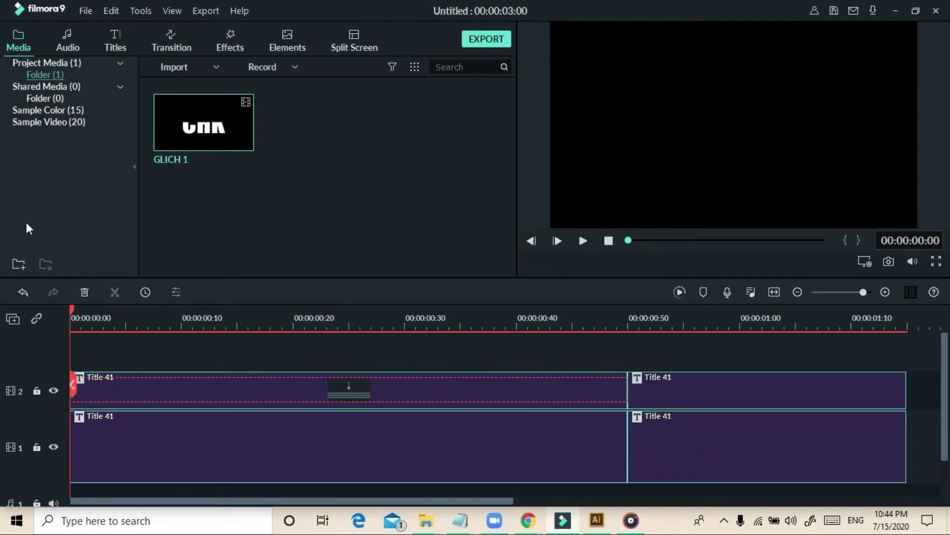
left_click(84, 292)
left_click_drag(170, 127, 34, 453)
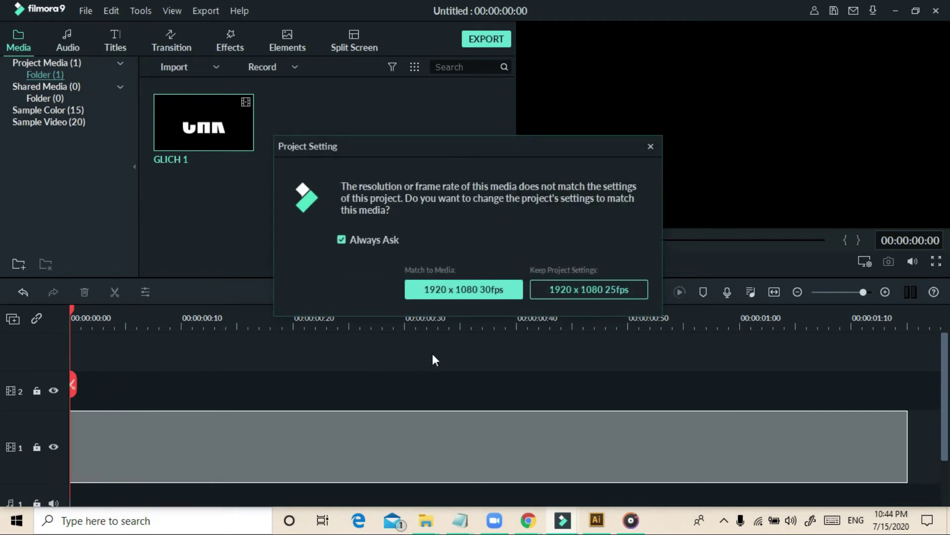
left_click(464, 295)
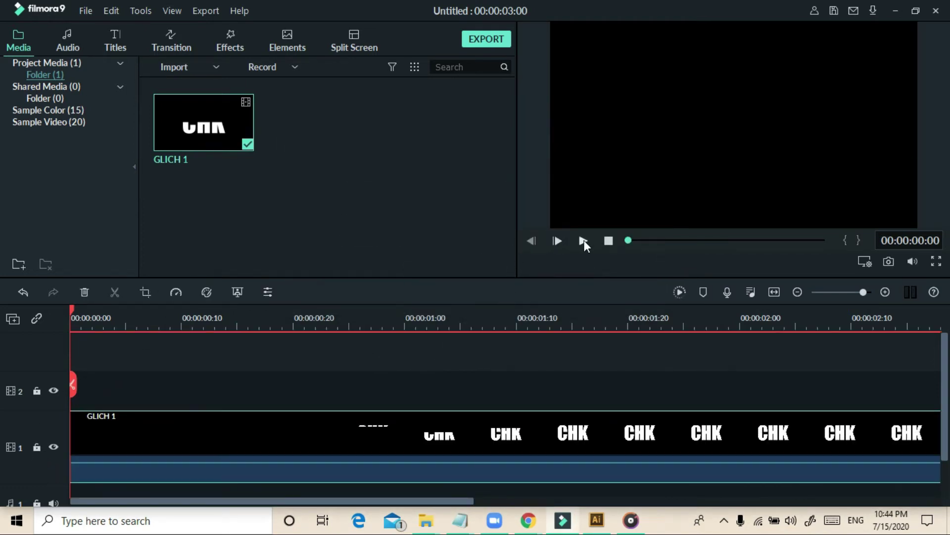
left_click(584, 239)
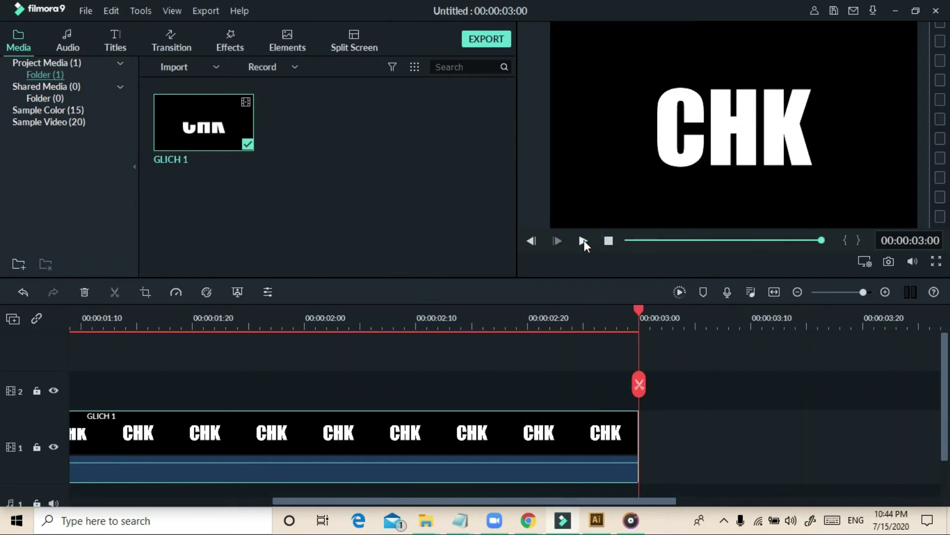
Step: Import the image poor-visibilty.jpg from the GLICH folder on the Desktop into the project media
right_click(343, 113)
left_click(352, 119)
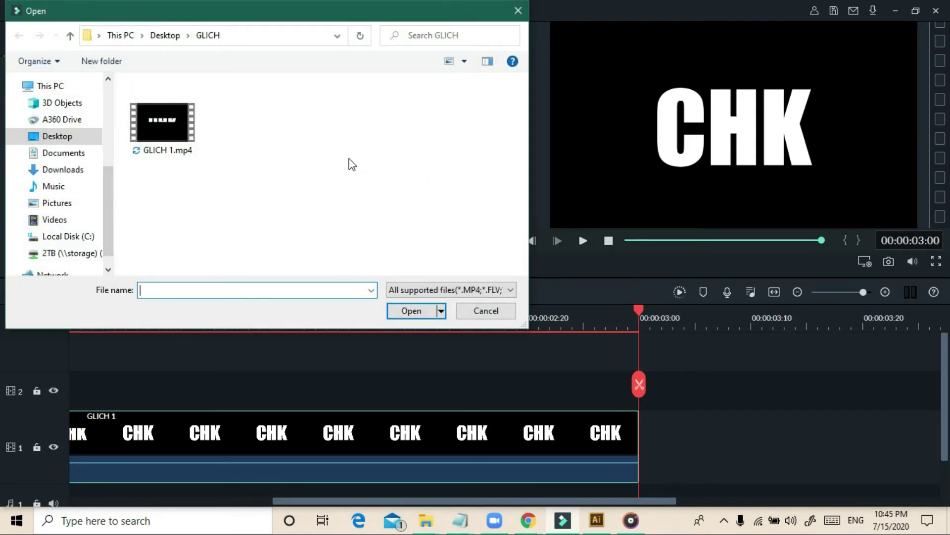
right_click(349, 159)
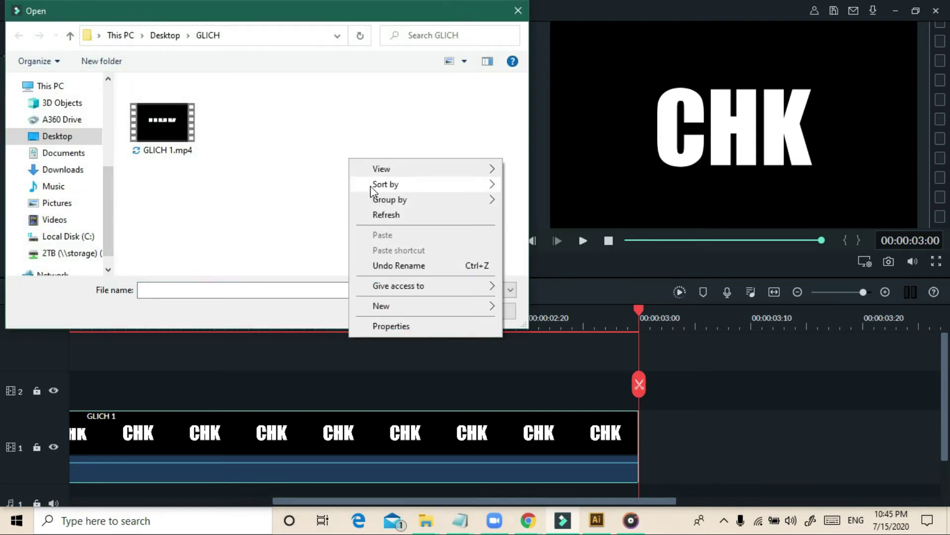
left_click(385, 213)
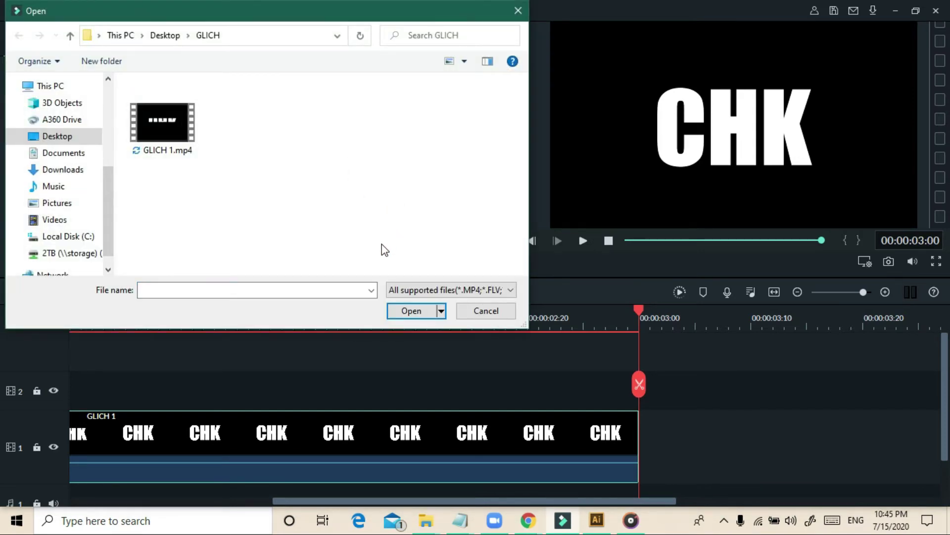
left_click(92, 140)
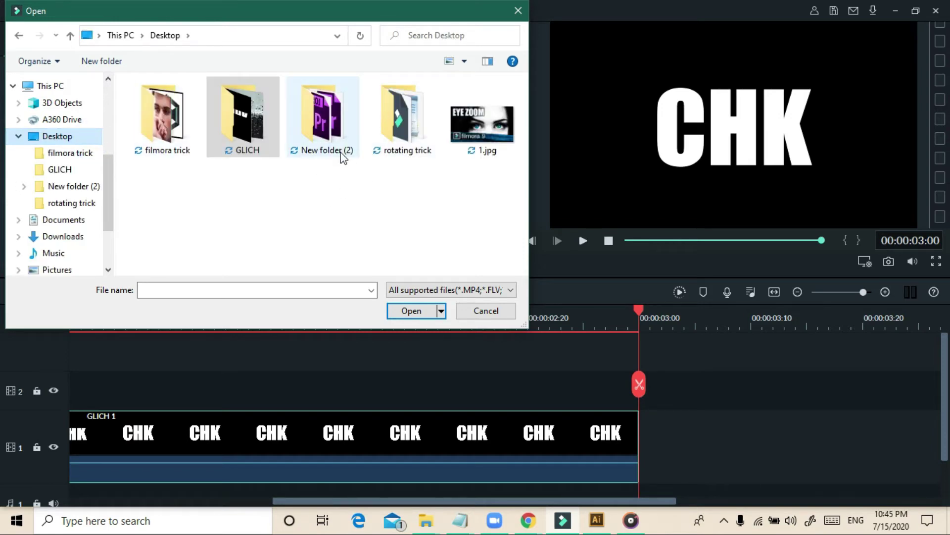
double_click(243, 135)
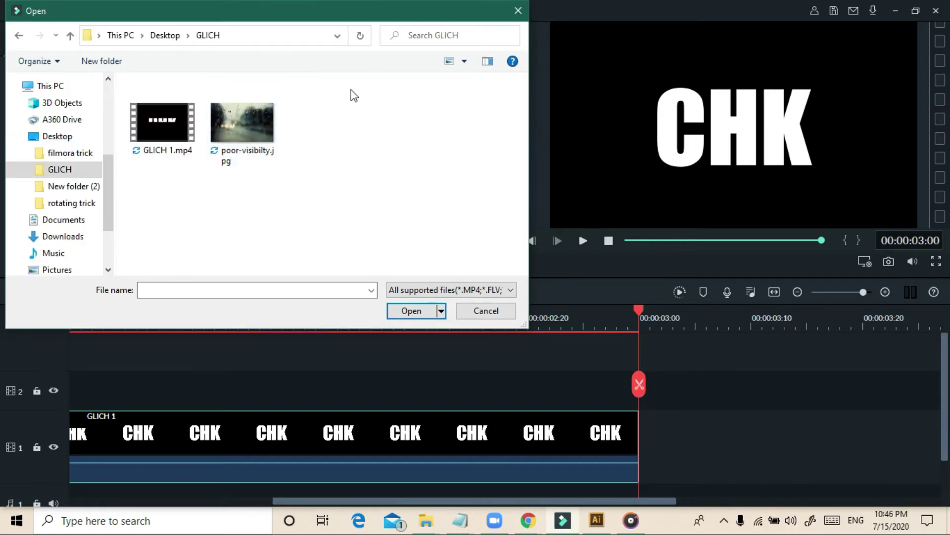
double_click(246, 109)
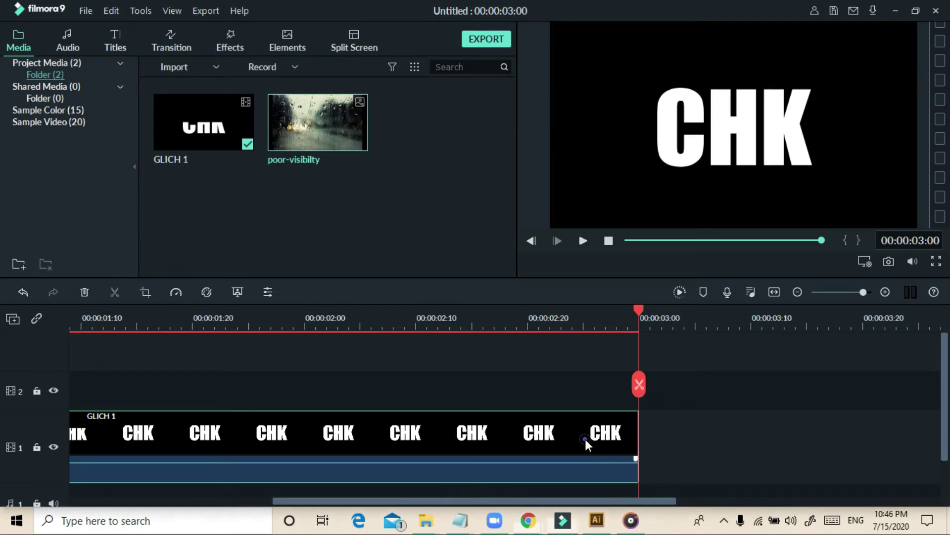
Step: Move GLICH 1 to video track 2, place poor-visibilty at the start of track 1, and preview from the beginning
left_click_drag(585, 438, 459, 383)
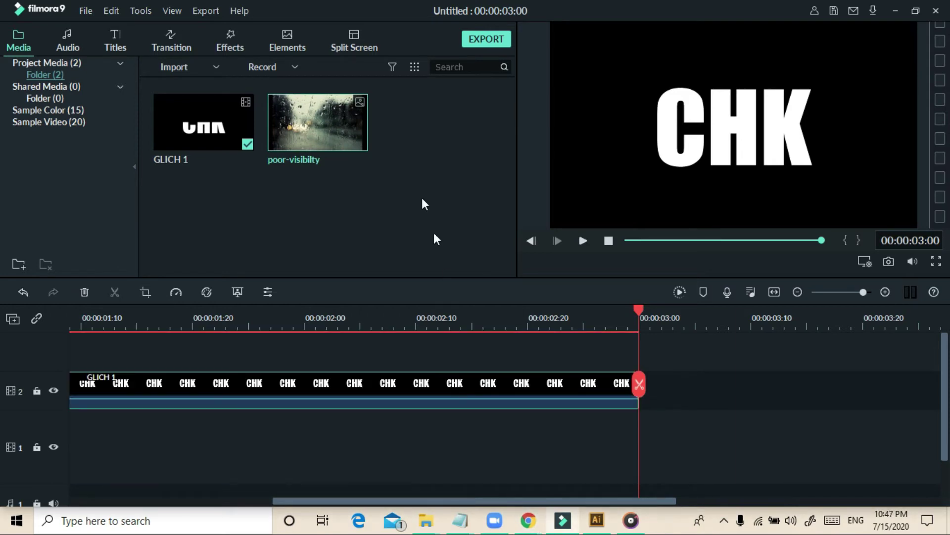
left_click_drag(289, 146, 6, 443)
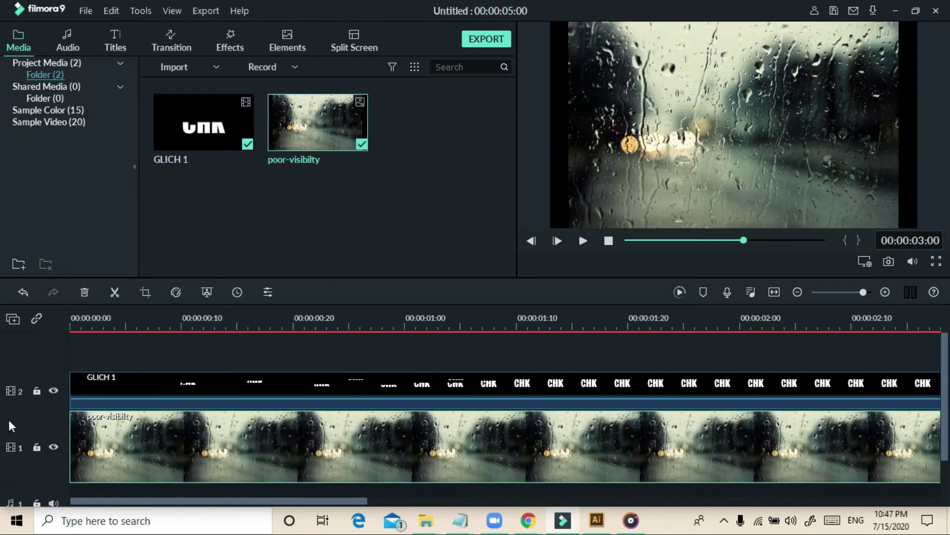
left_click(608, 241)
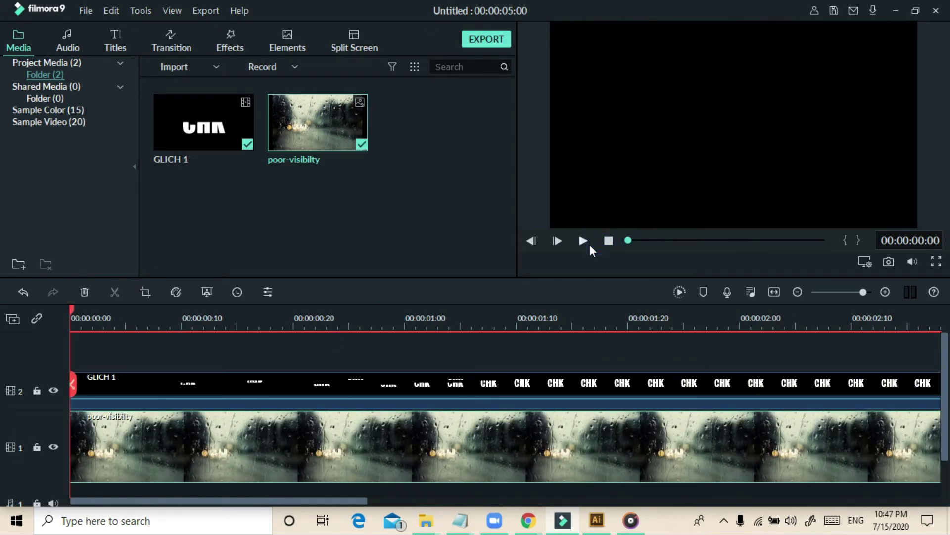
left_click(589, 245)
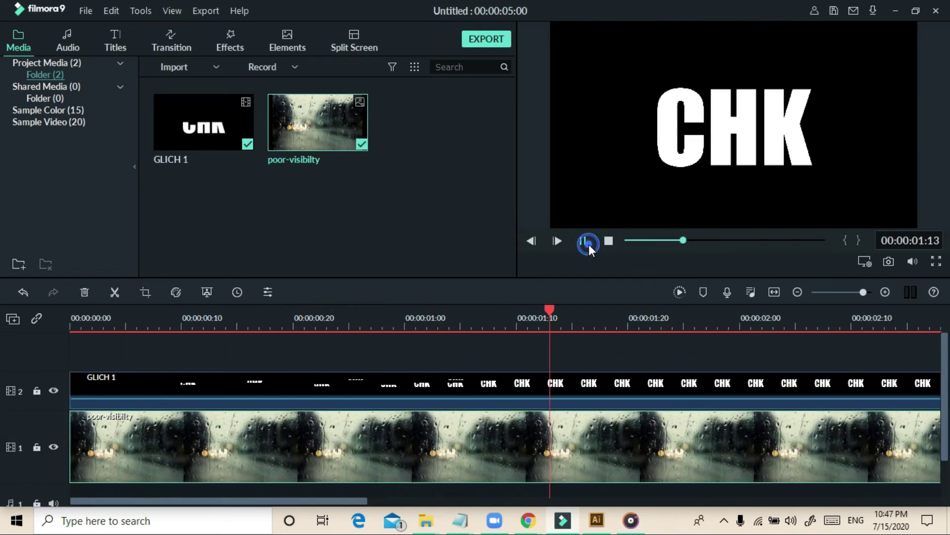
left_click(589, 245)
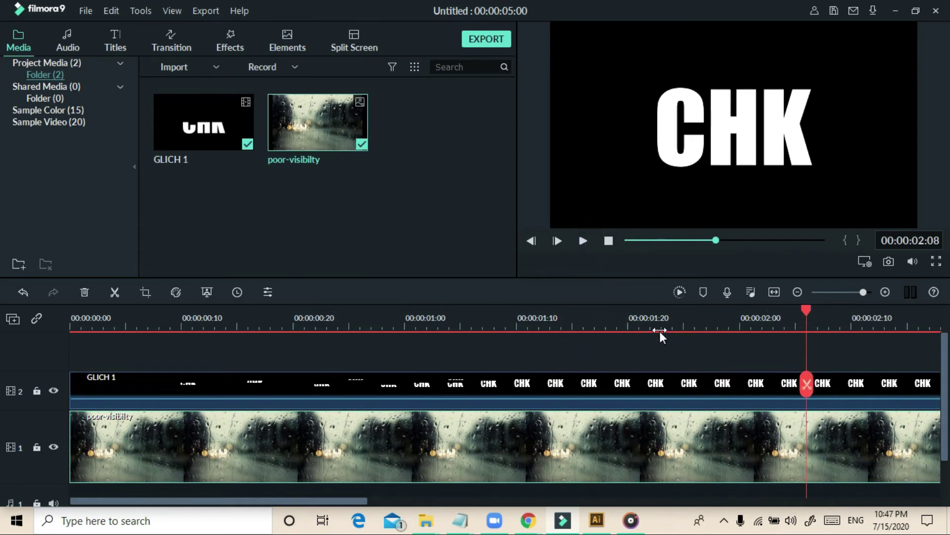
Step: Trim the end of the poor-visibilty clip on track 1 to line up with the end of GLICH 1
left_click(797, 292)
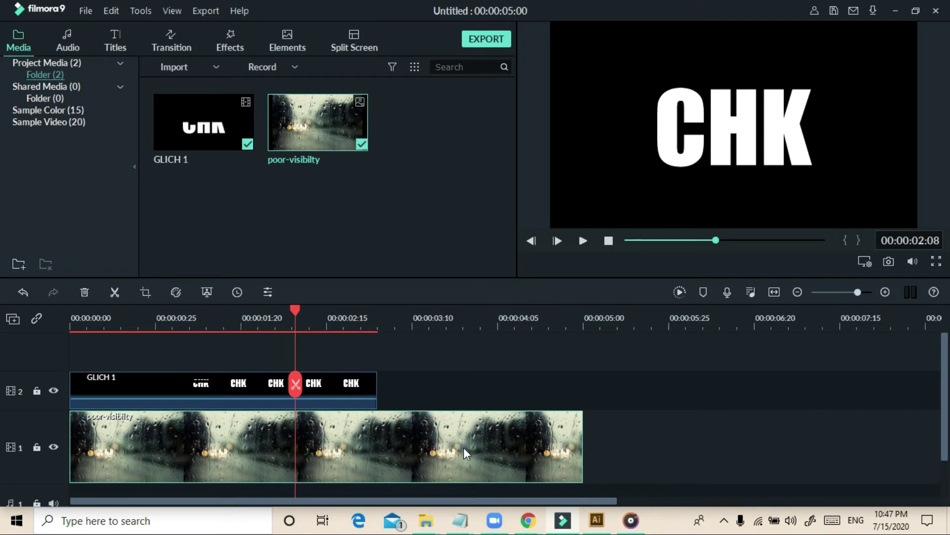
left_click_drag(584, 451, 376, 429)
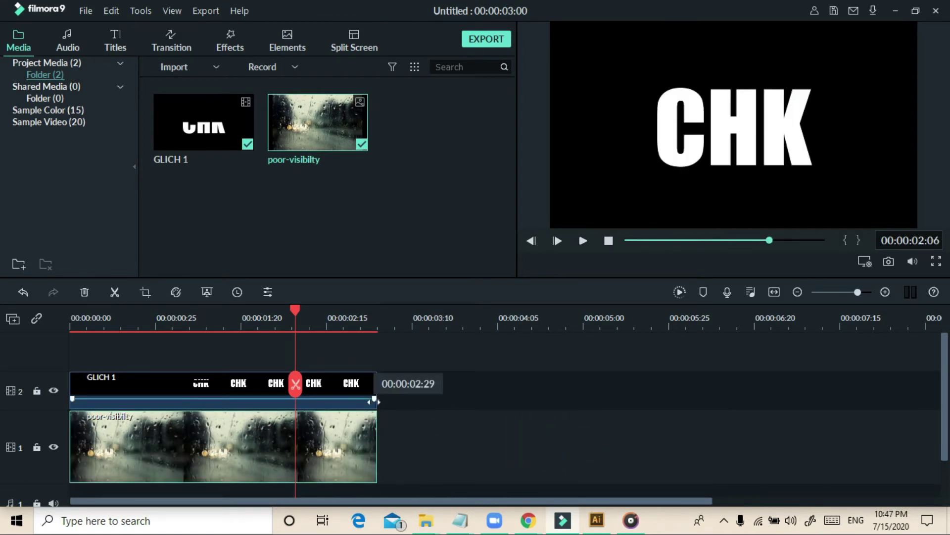
Step: Set the blending mode of the GLICH 1 clip on track 2 to Lighten
double_click(316, 388)
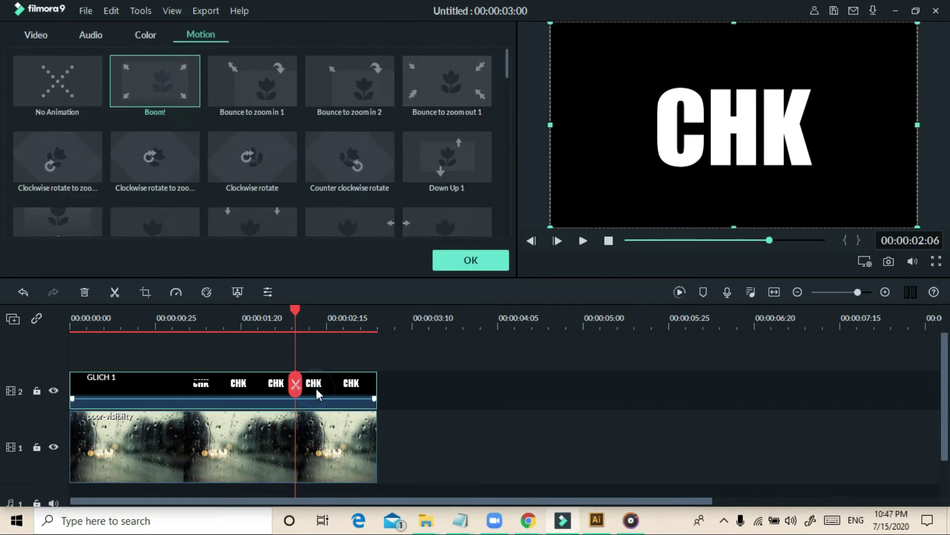
left_click(52, 37)
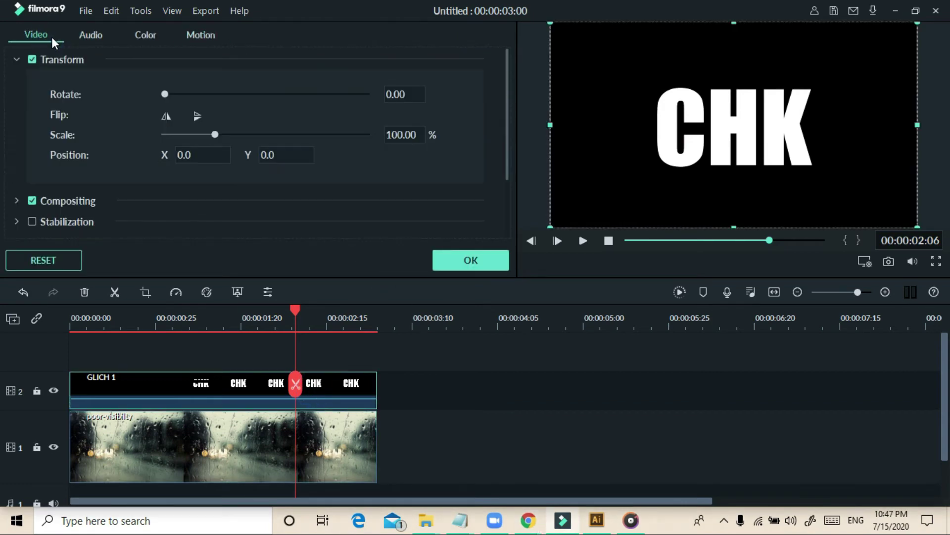
left_click(15, 60)
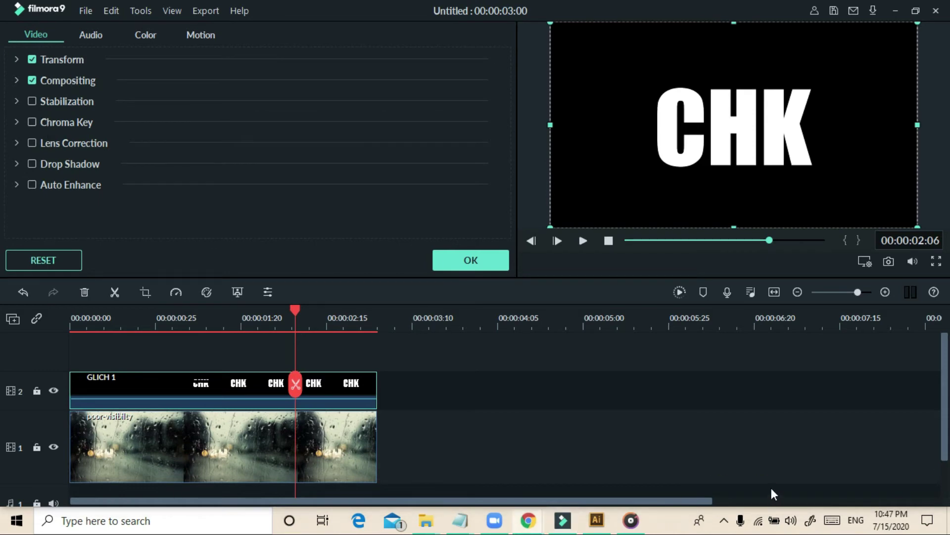
left_click(17, 80)
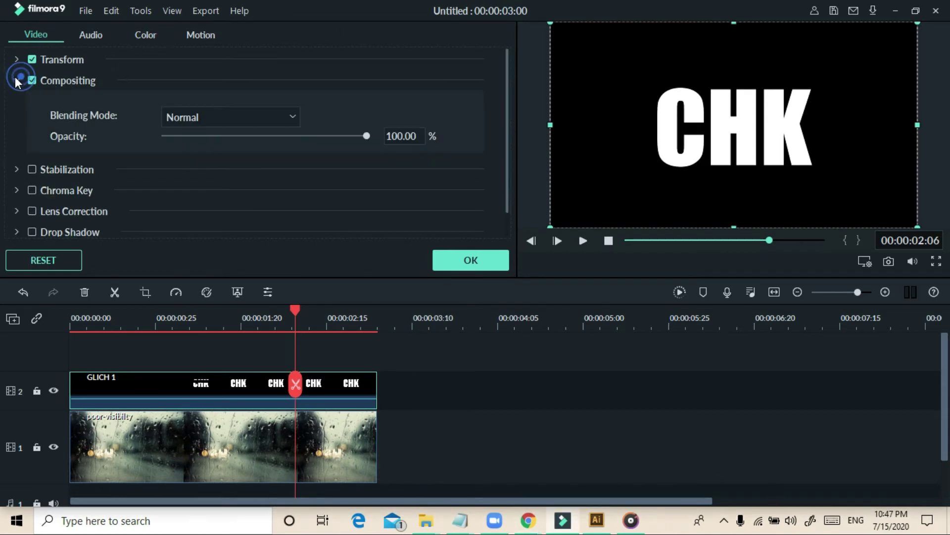
left_click(208, 123)
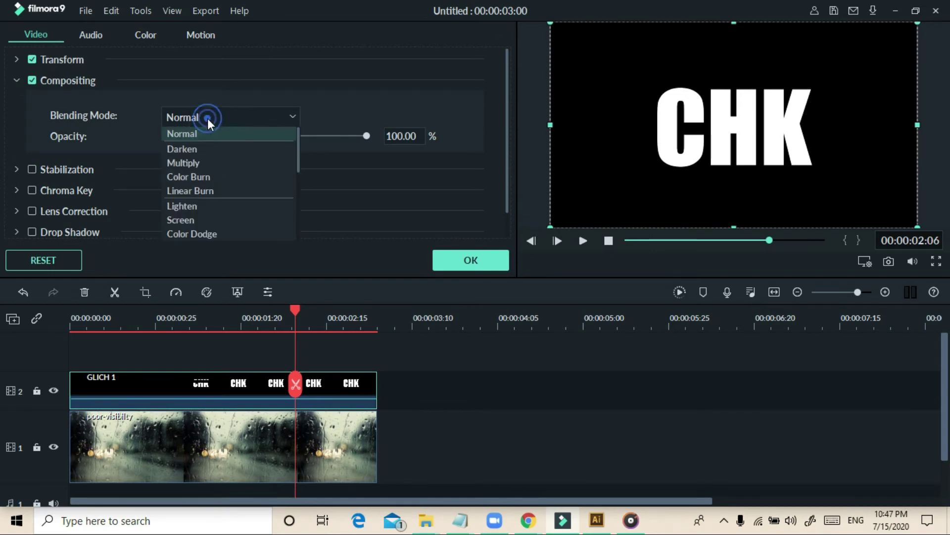
left_click(224, 205)
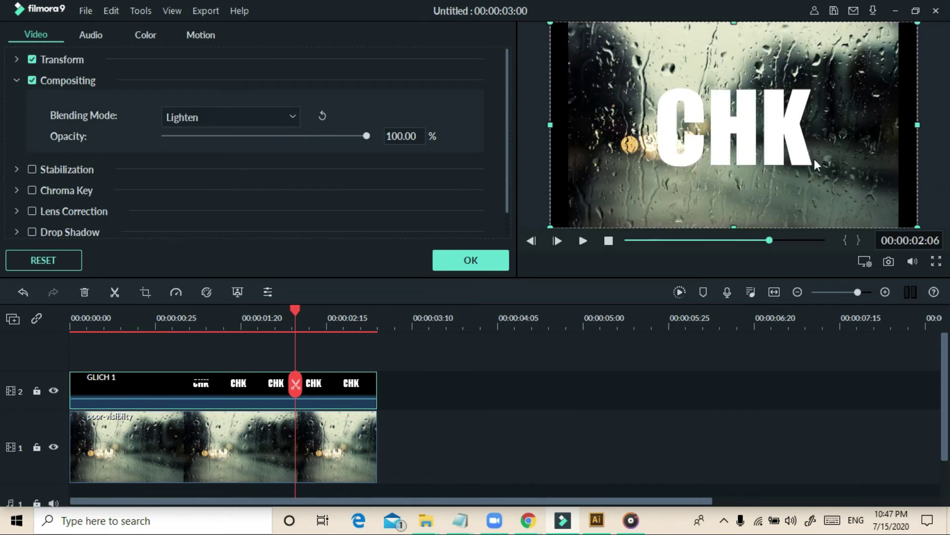
Step: Play the blended composite from the beginning, and crop the poor-visibilty image on track 1 to fit the frame
left_click(610, 242)
left_click(582, 241)
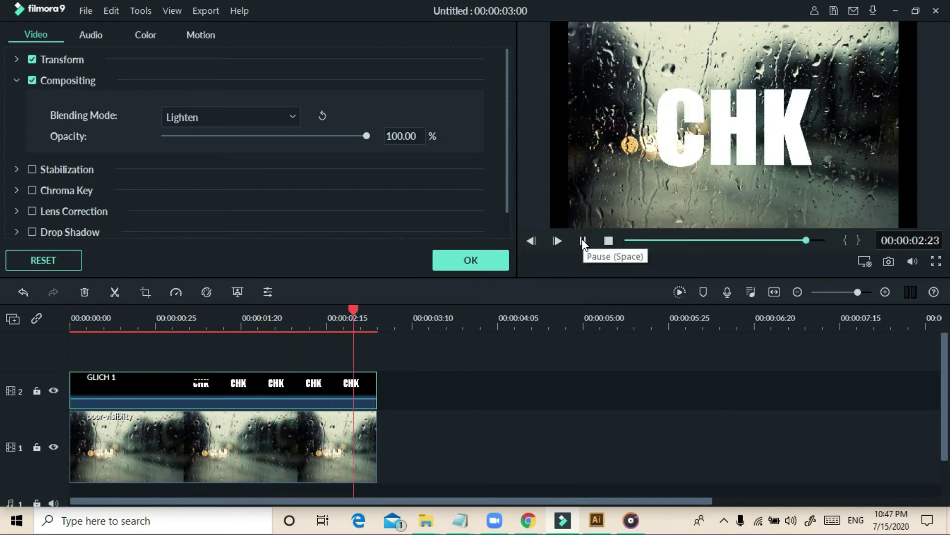
right_click(313, 431)
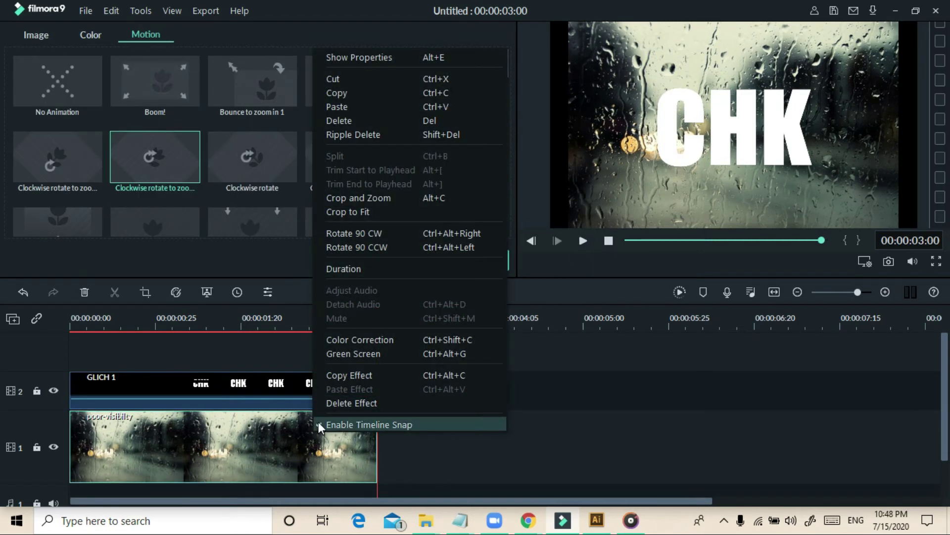
left_click(385, 214)
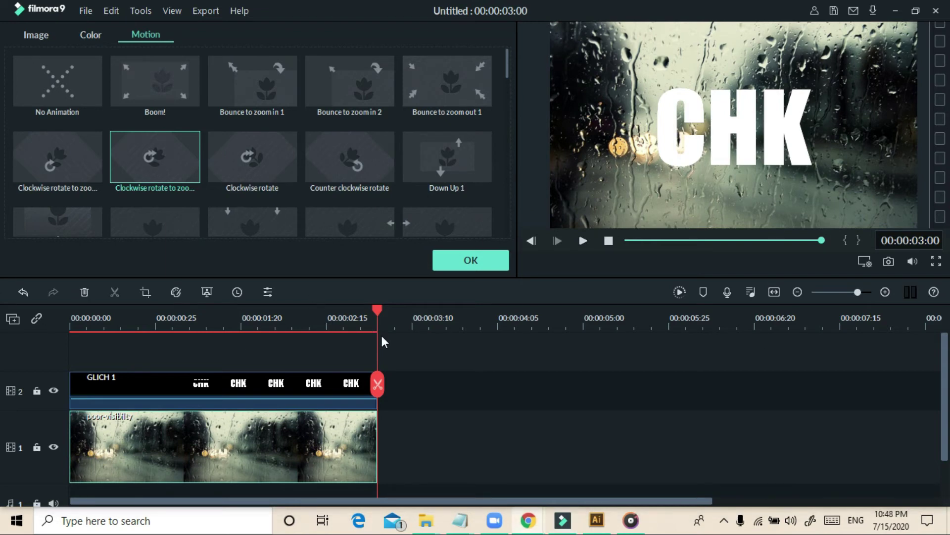
Step: Split the clips on both video tracks at 00:00:02:00, 00:00:01:13 and 00:00:01:24, and close the clip properties
left_click_drag(375, 311, 278, 267)
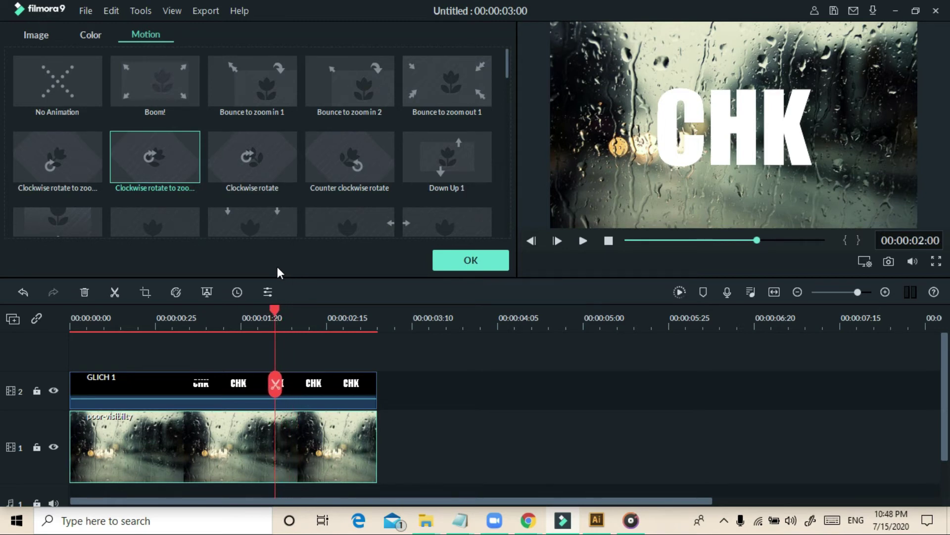
left_click(275, 386)
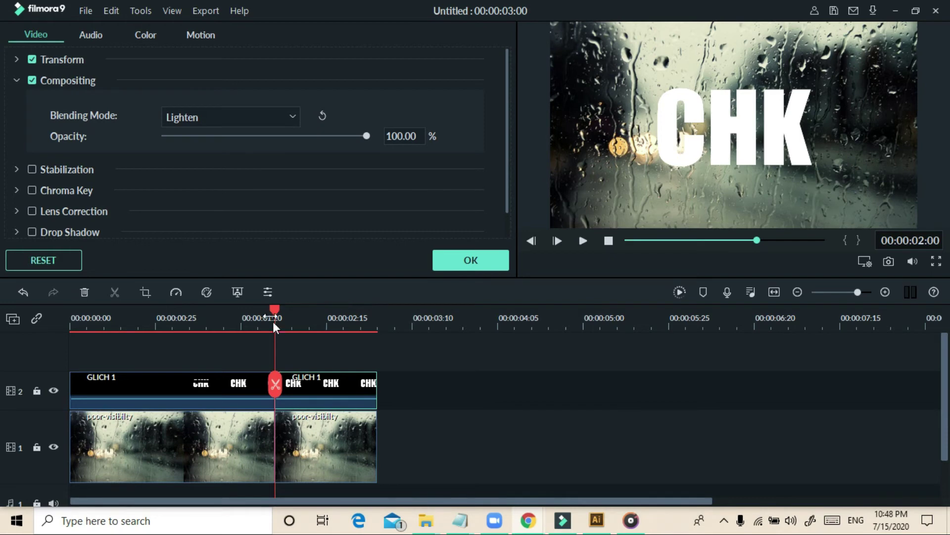
left_click_drag(274, 310, 221, 290)
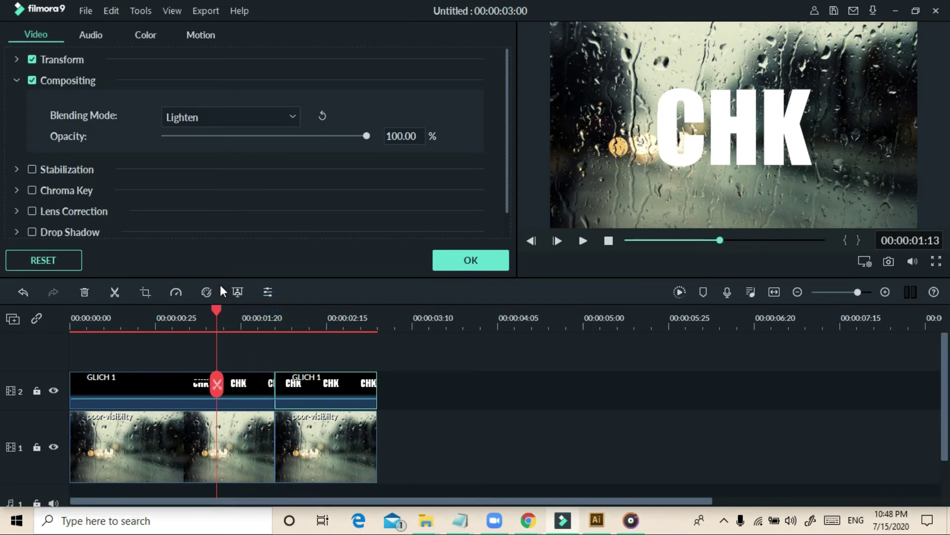
left_click(217, 384)
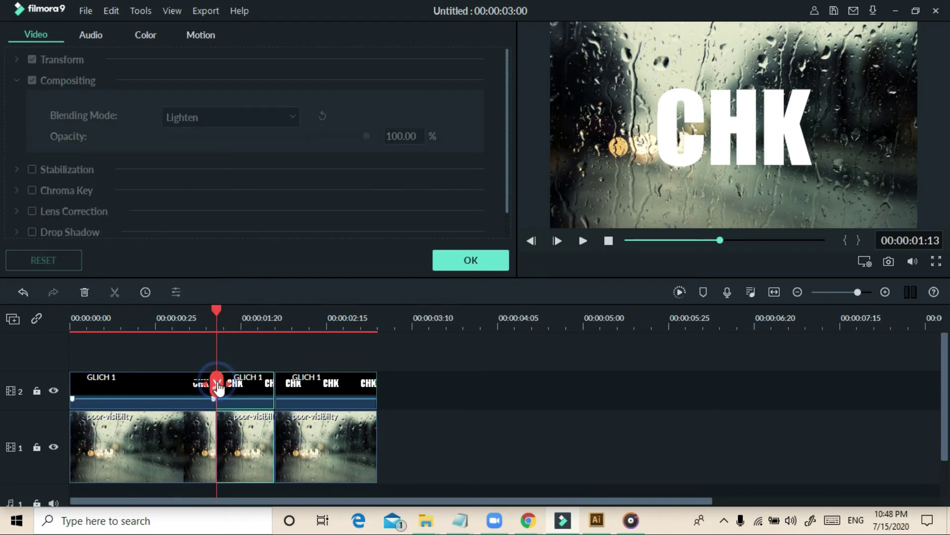
left_click(212, 306)
left_click_drag(213, 305, 257, 320)
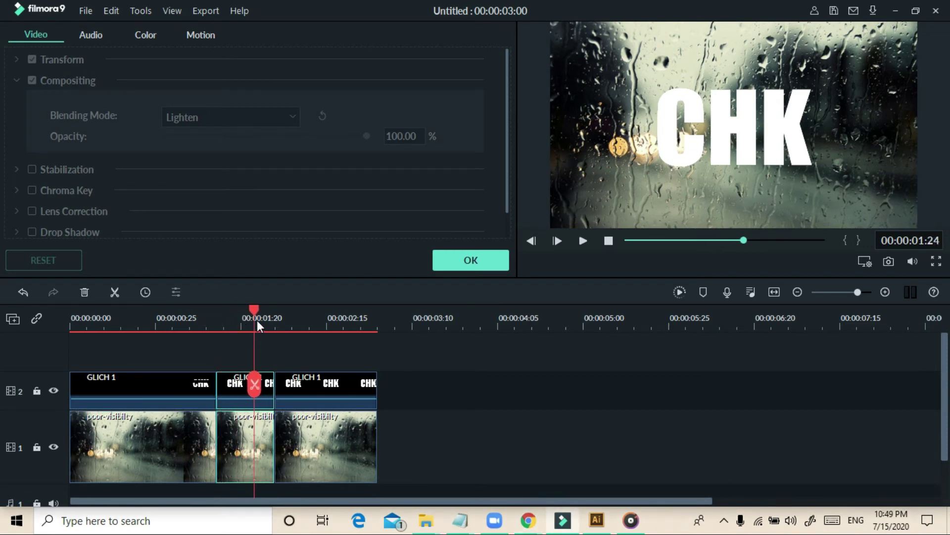
left_click(257, 388)
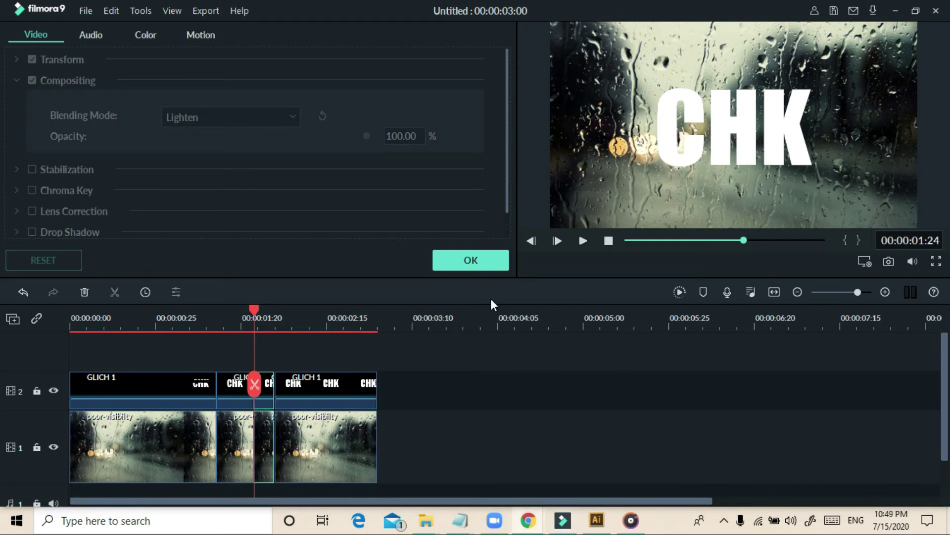
left_click(470, 262)
Step: Apply the Shake filter Up-Down 2 to the first GLICH 1 segment and Sideways 1 to the second and third segments
left_click(222, 44)
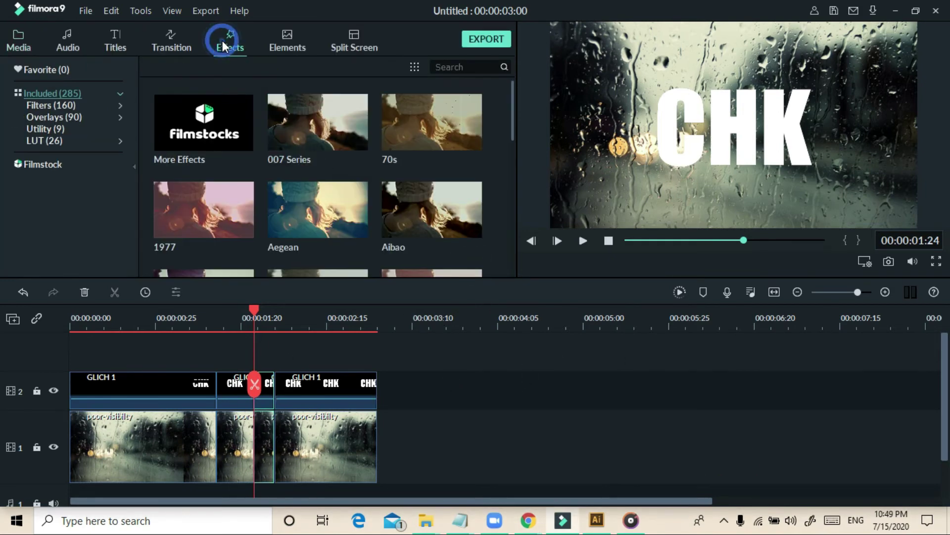
left_click(121, 105)
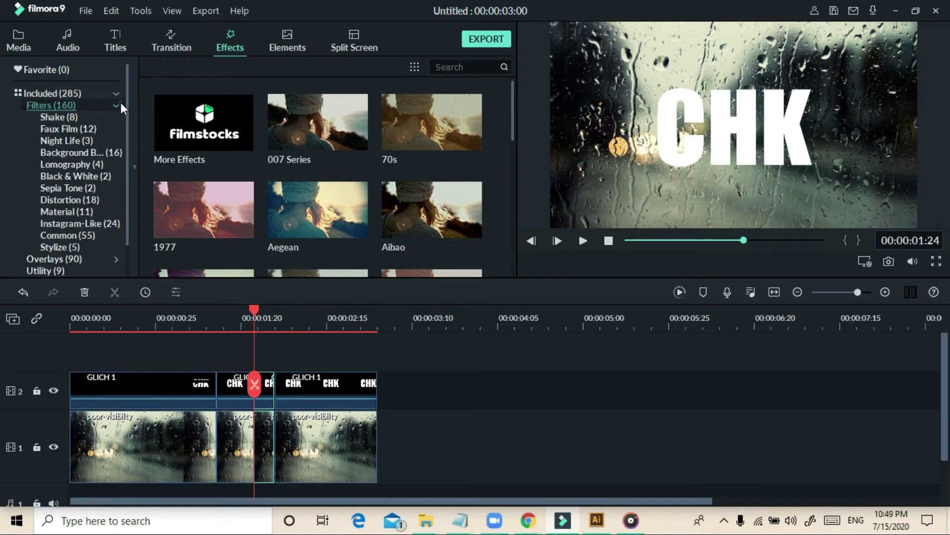
left_click(96, 120)
scroll(253, 170, "down", 2)
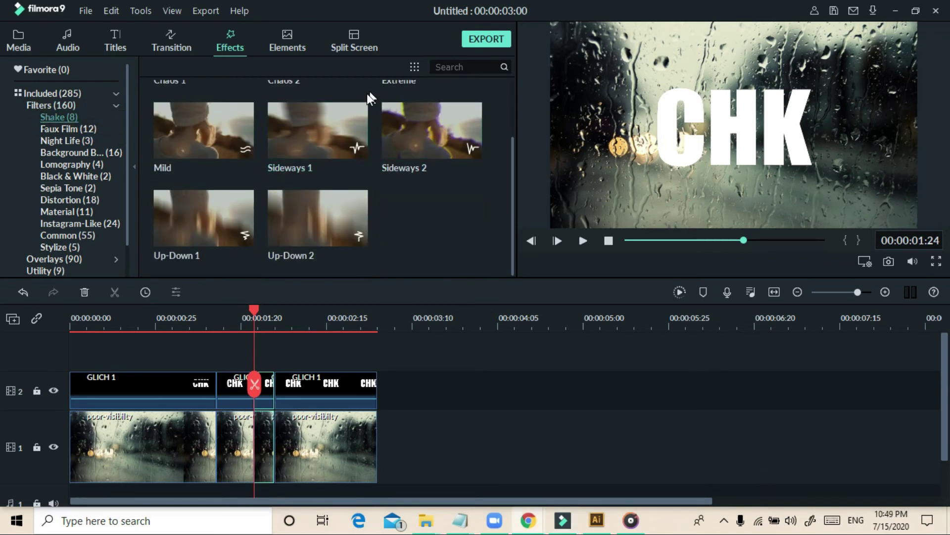
left_click_drag(295, 223, 146, 391)
left_click_drag(287, 171, 225, 381)
left_click_drag(298, 130, 259, 375)
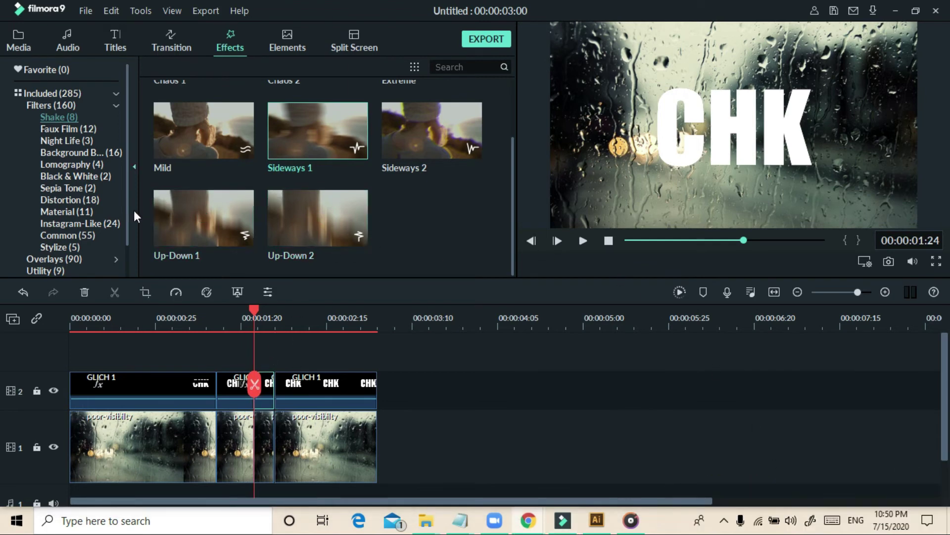
Step: Add the Distortion filters Chromatic Aberration and Flip to the second GLICH 1 segment, and play the sequence from the beginning
left_click(104, 201)
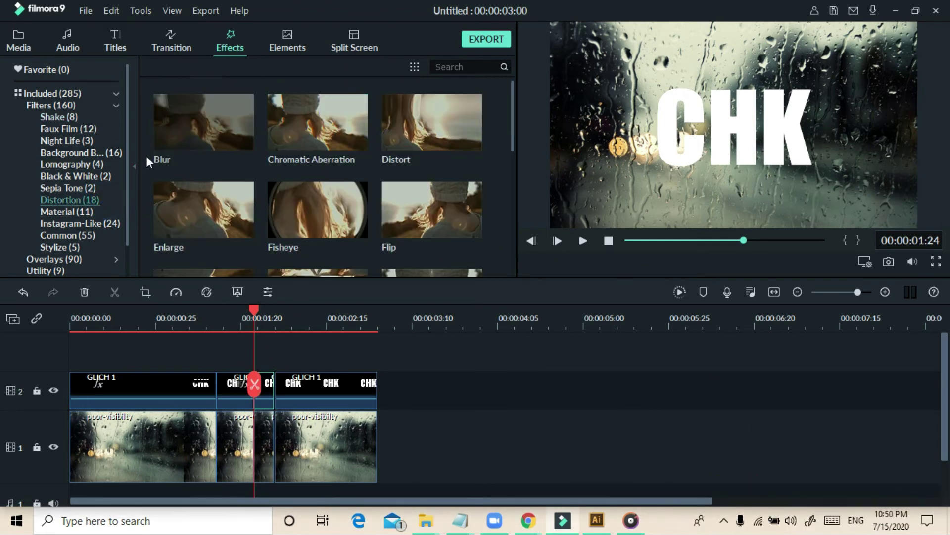
left_click_drag(297, 144, 225, 388)
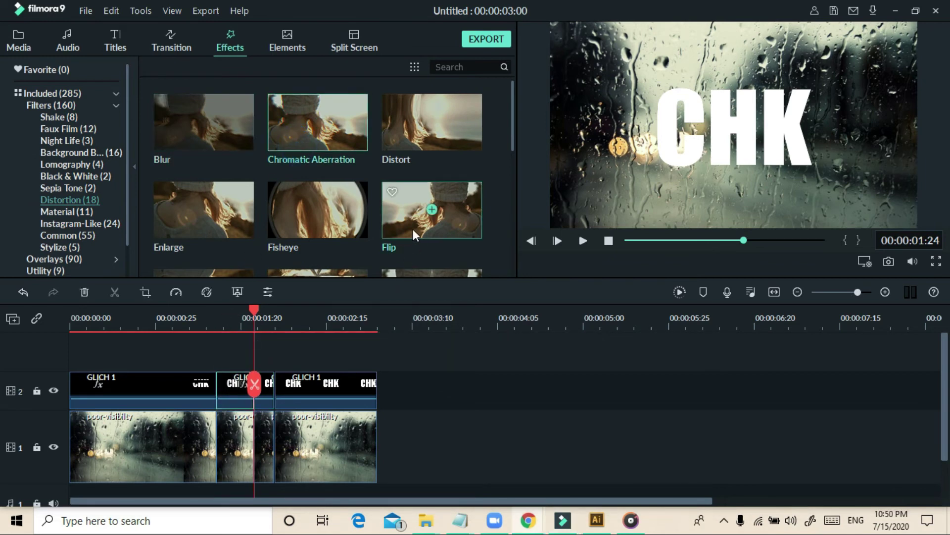
left_click_drag(413, 229, 215, 387)
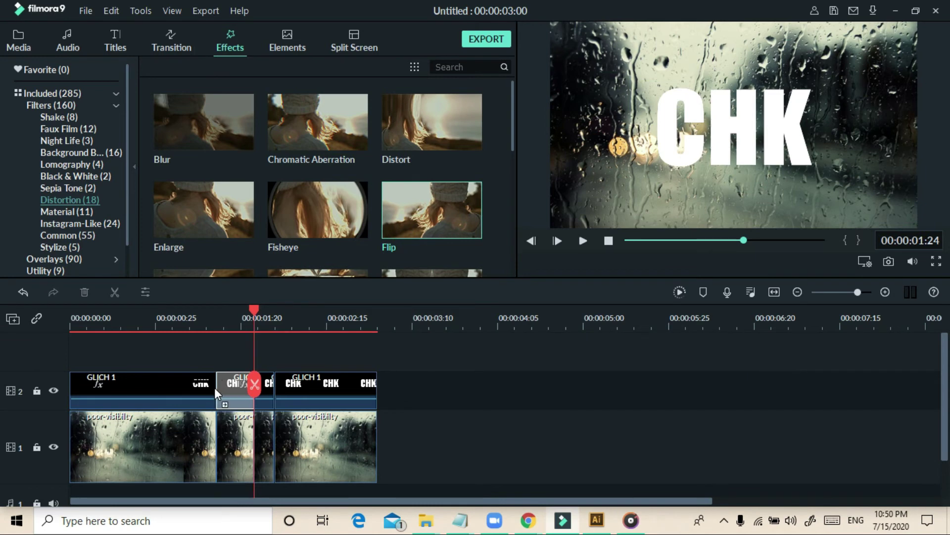
left_click(609, 240)
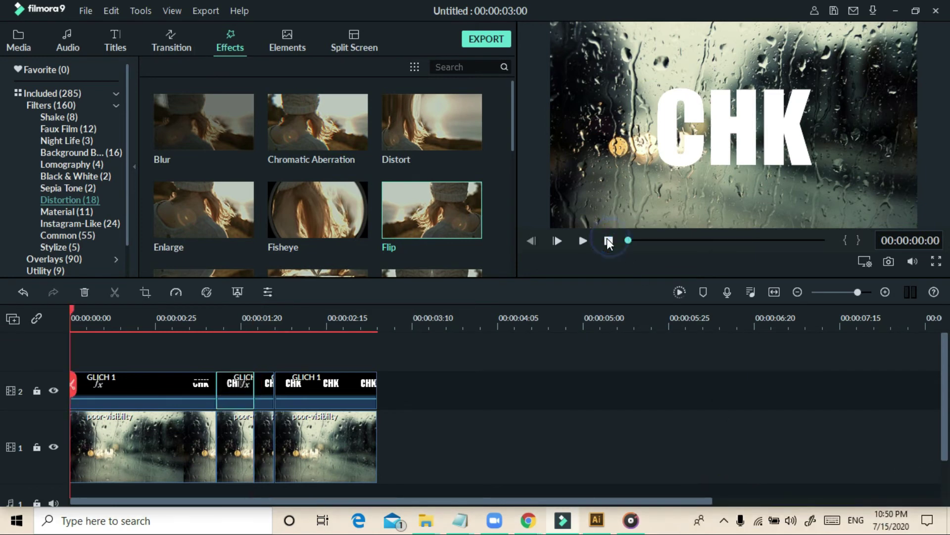
left_click(583, 240)
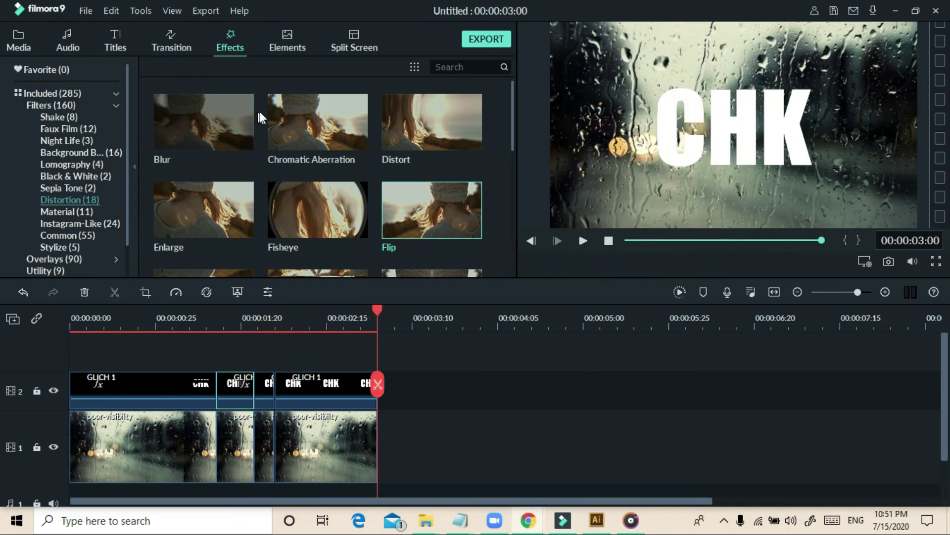
Step: Apply Chromatic Aberration to the third GLICH 1 segment and play the sequence from the beginning
left_click_drag(279, 112, 260, 379)
left_click(608, 244)
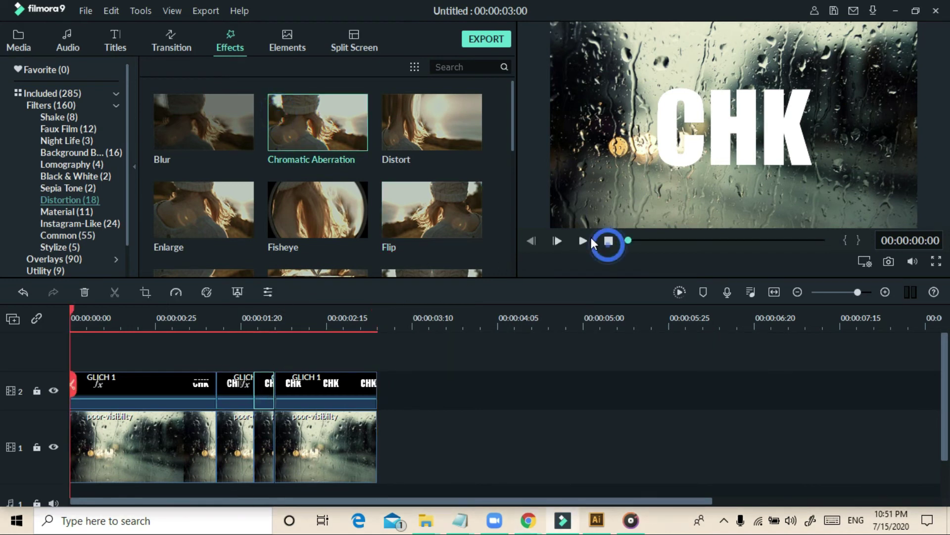
left_click(583, 242)
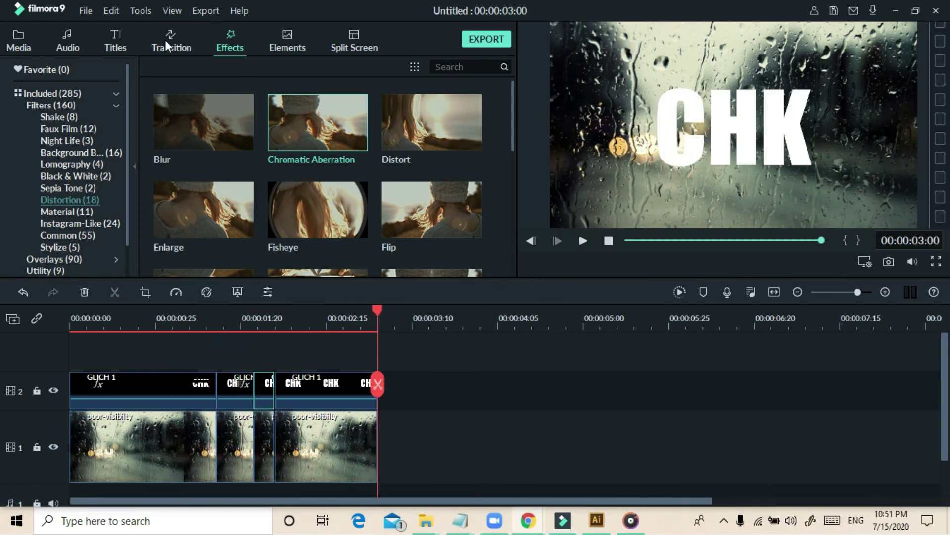
Step: Search all included effects for "CI" and place Cinema 21:9 on video track 3 at the start of the timeline
left_click(441, 400)
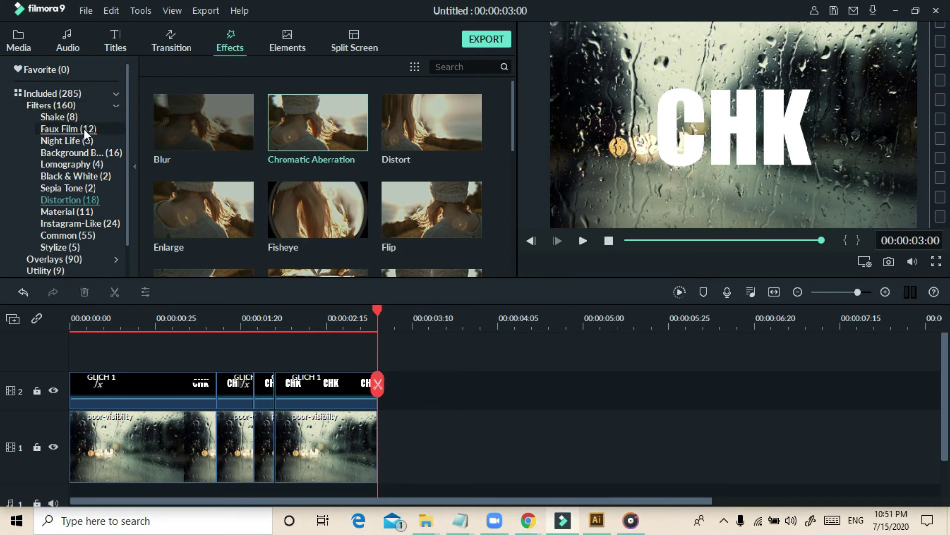
left_click(471, 68)
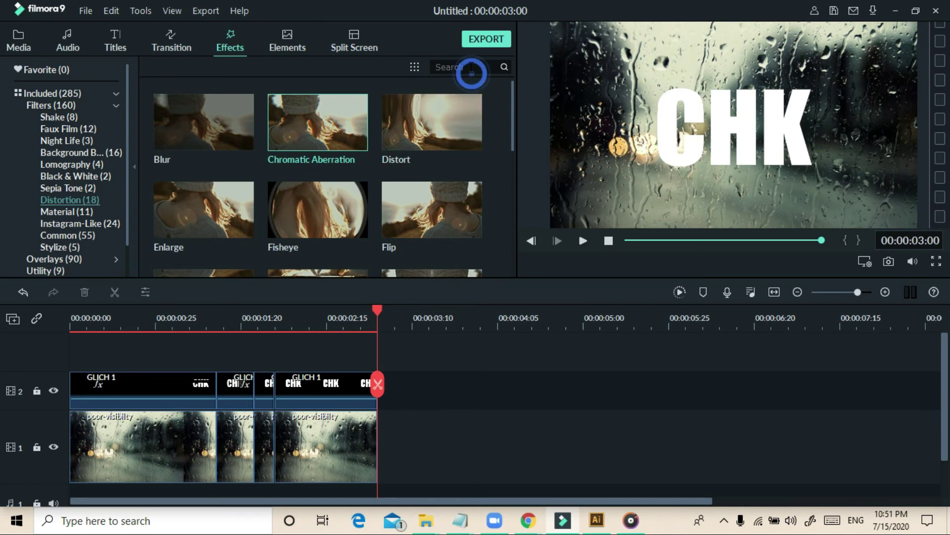
type("c")
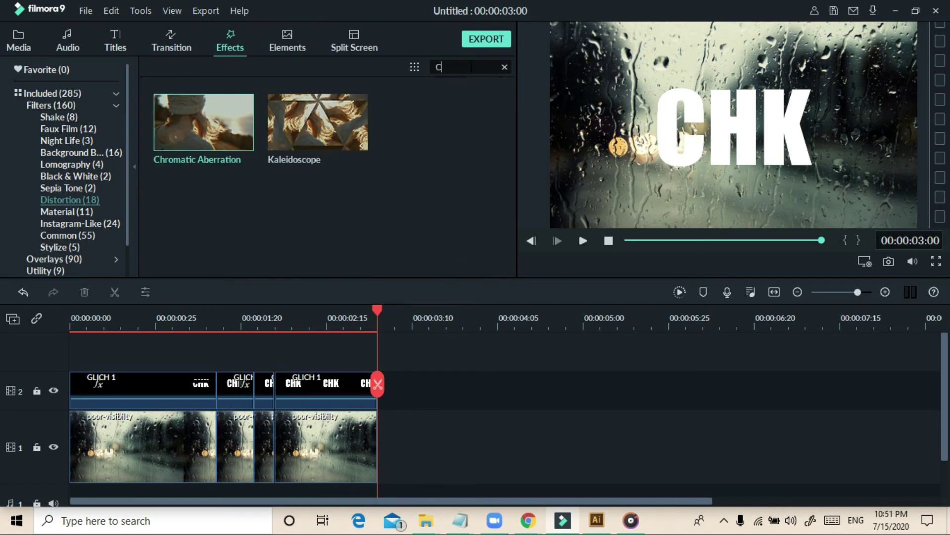
left_click(55, 94)
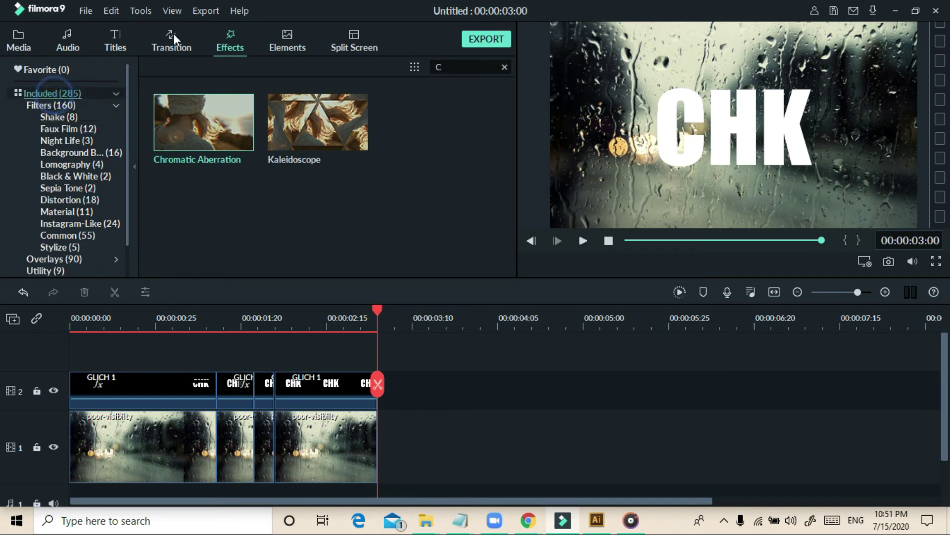
left_click(460, 71)
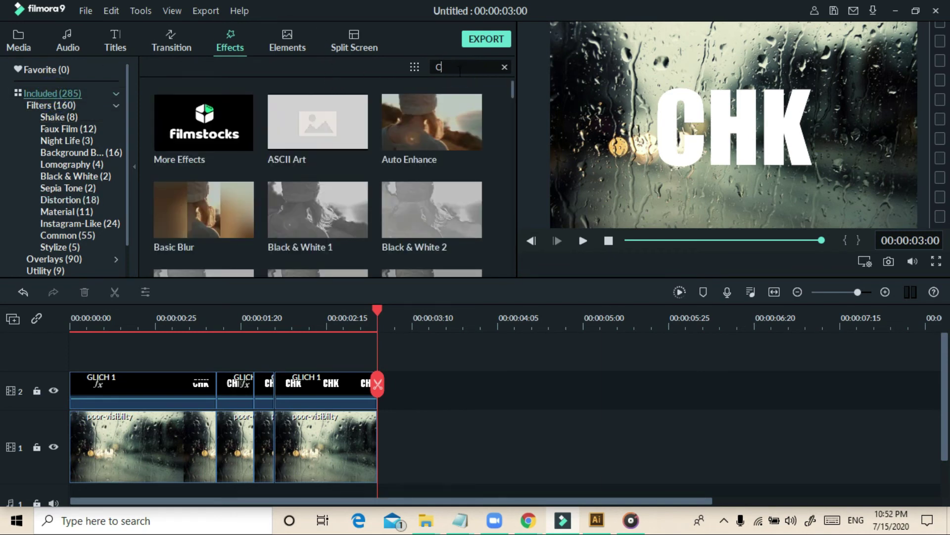
type("i")
left_click_drag(361, 136, 61, 355)
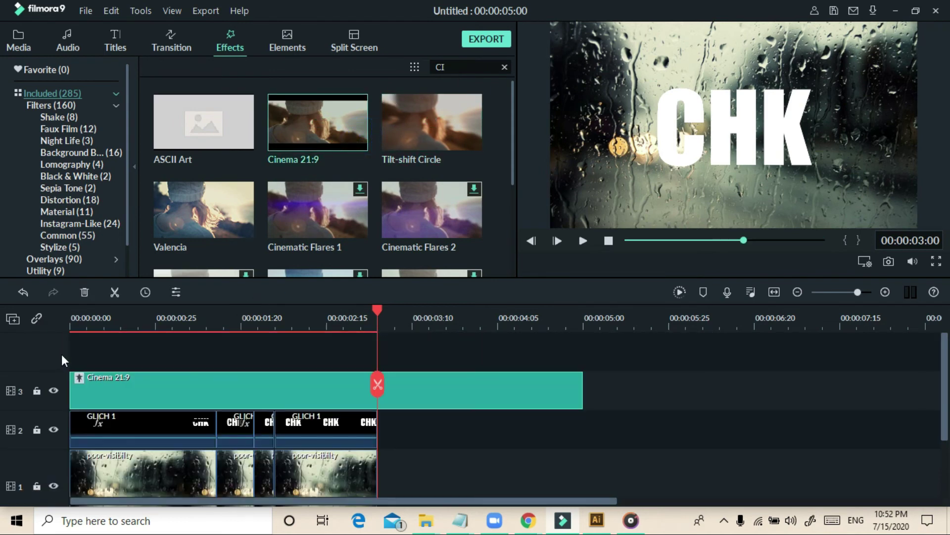
Step: Trim the Cinema 21:9 effect to end with the clips at 00:00:03:00, and play the sequence from the beginning
left_click_drag(576, 390, 379, 406)
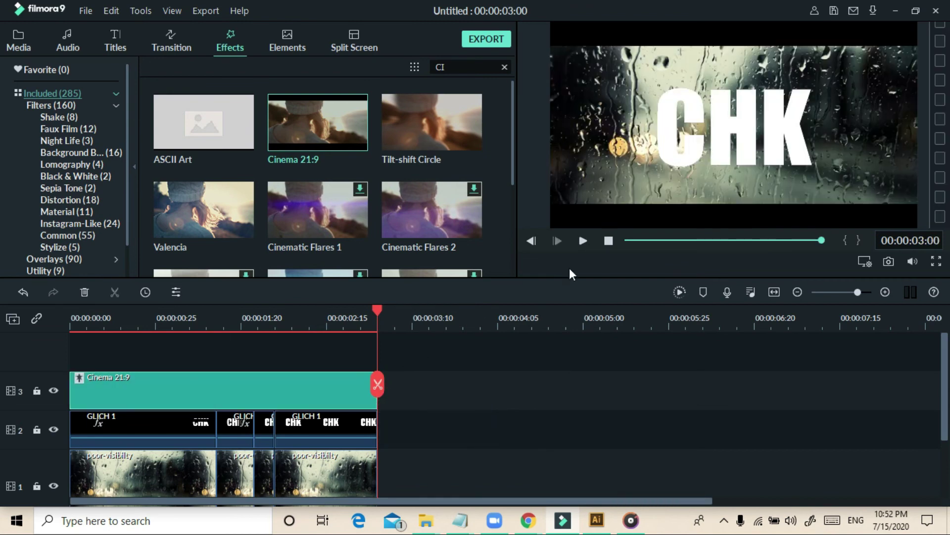
left_click(608, 240)
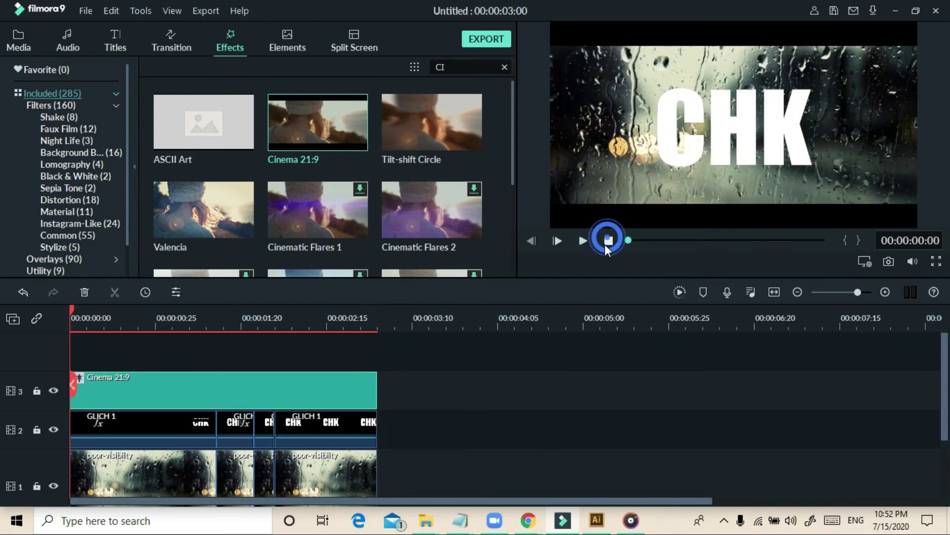
left_click(584, 241)
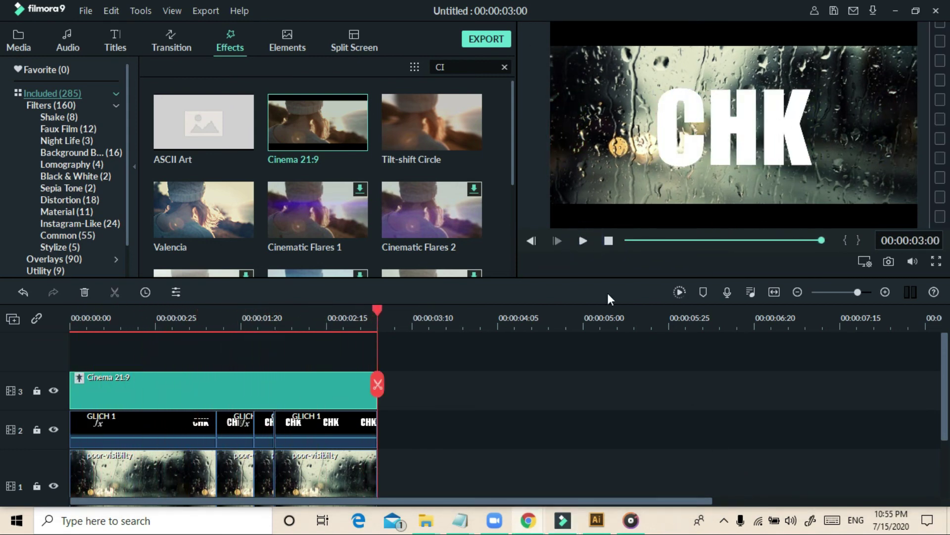
Step: Import Free Glitch sound effects (320 kbps).mp3 from the GLICH folder and place it on audio track 1 at the start of the timeline
left_click(588, 239)
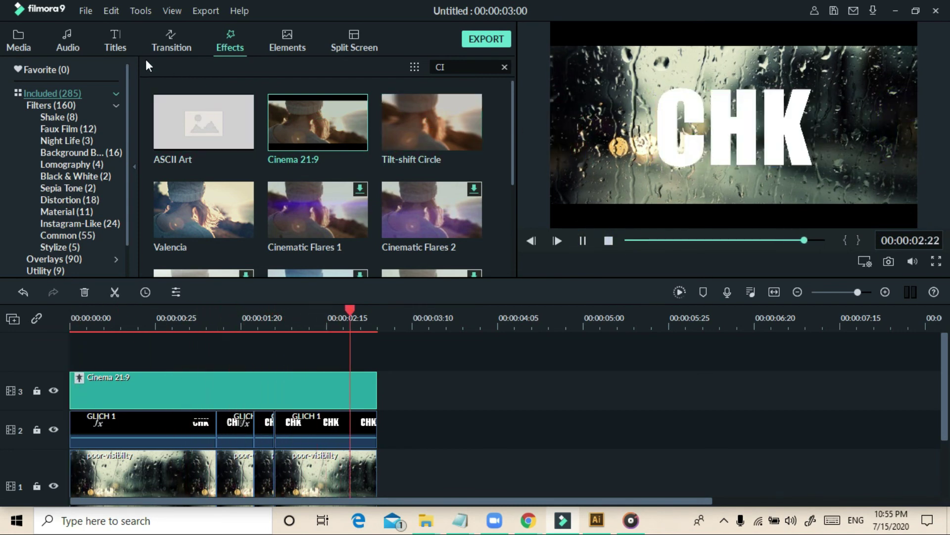
left_click(28, 36)
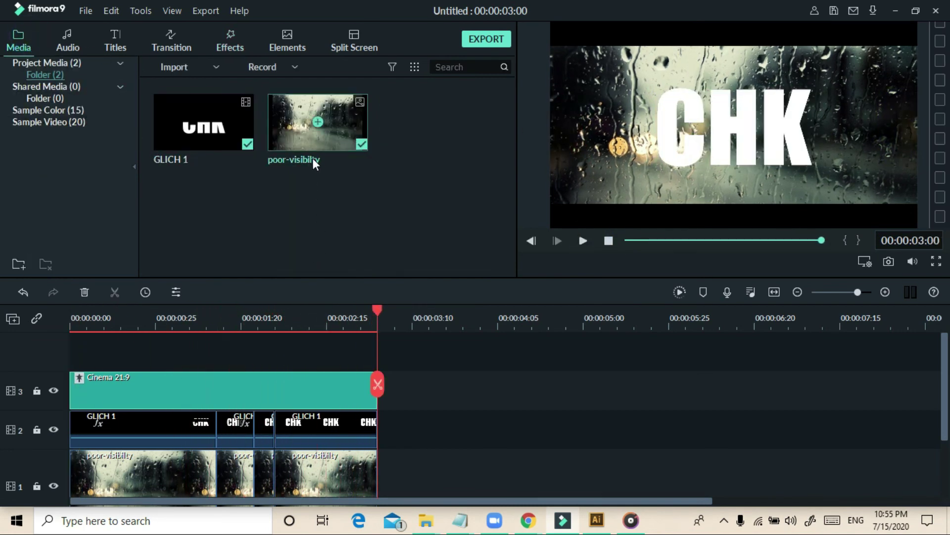
right_click(373, 204)
left_click(386, 215)
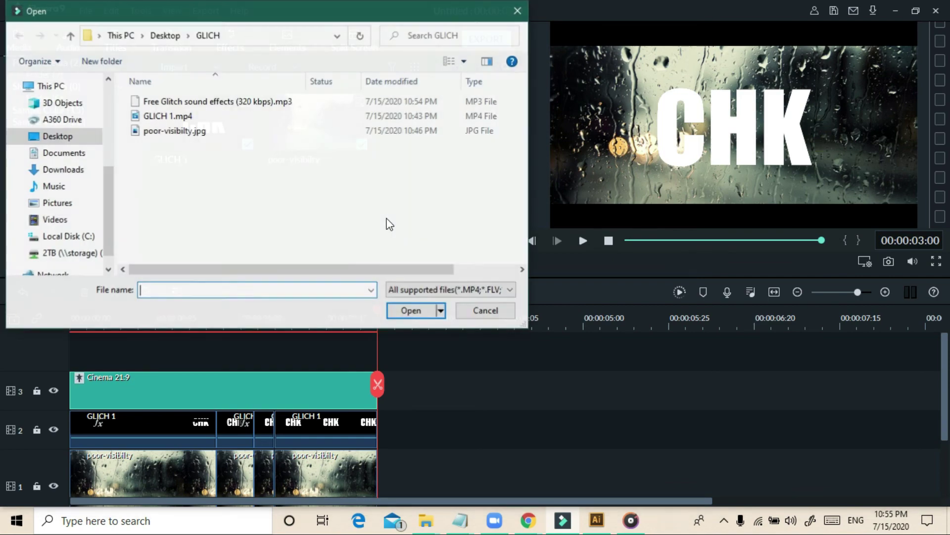
double_click(213, 101)
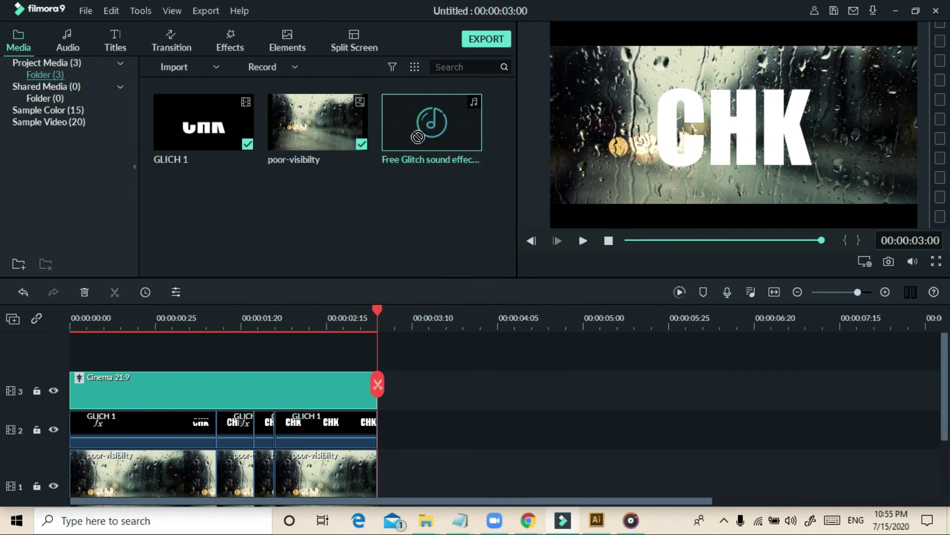
mouse_move(413, 120)
left_mouse_down()
mouse_move(454, 417)
mouse_move(382, 439)
mouse_move(50, 441)
mouse_move(67, 458)
mouse_move(656, 490)
mouse_move(632, 509)
mouse_move(636, 476)
left_mouse_up()
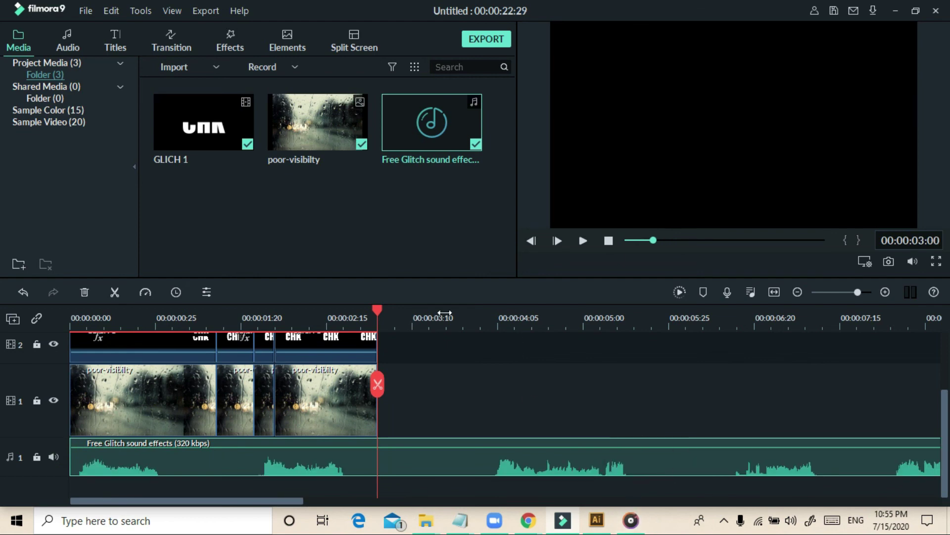
Step: Split the glitch sound effect at 00:00:03:05 and delete the part before the cut
left_click(605, 240)
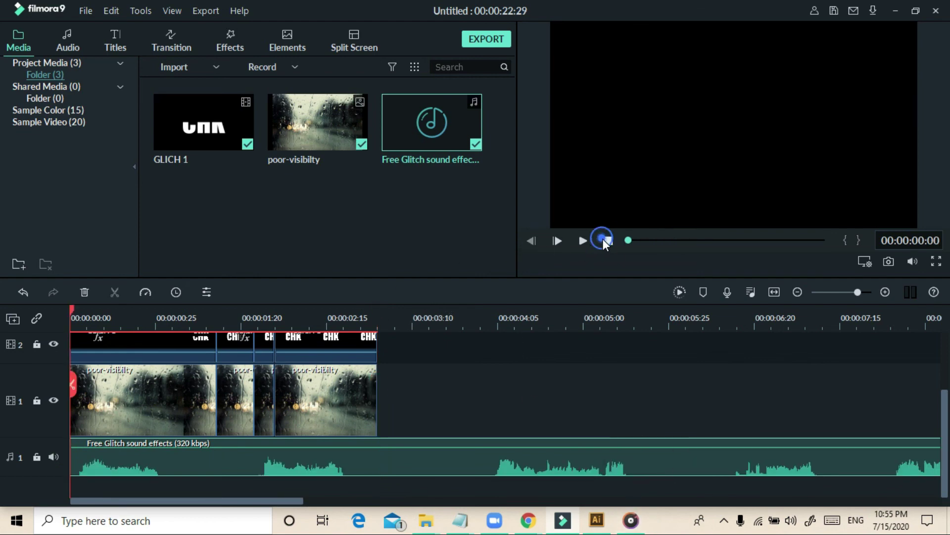
left_click(587, 239)
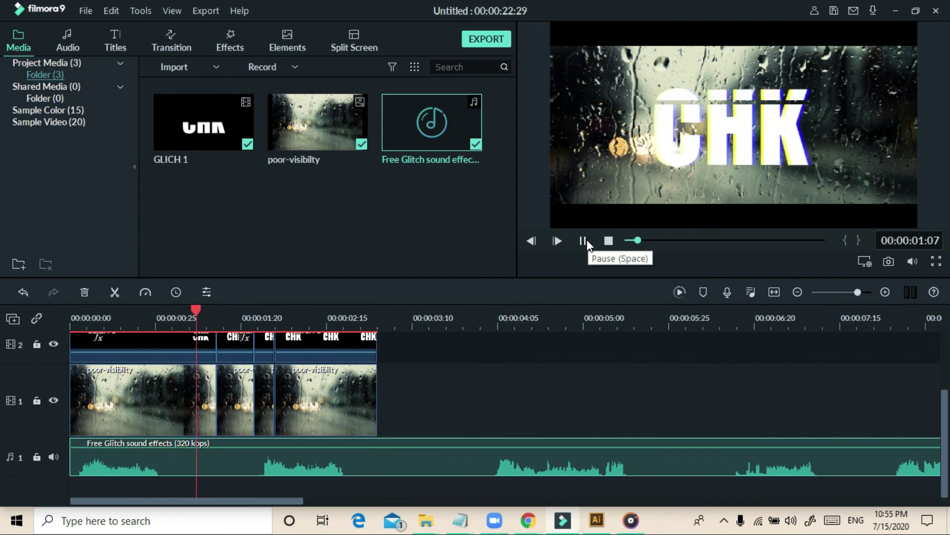
left_click(586, 239)
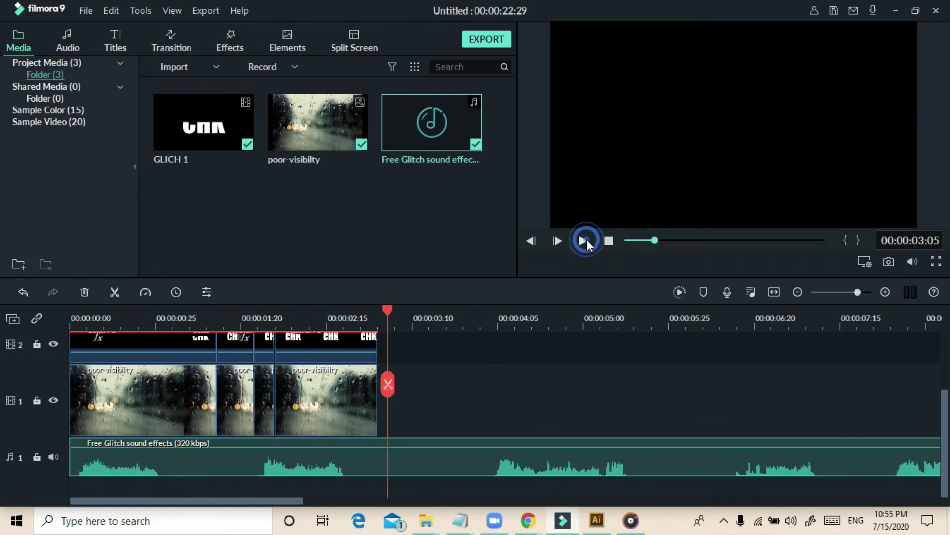
left_click(388, 384)
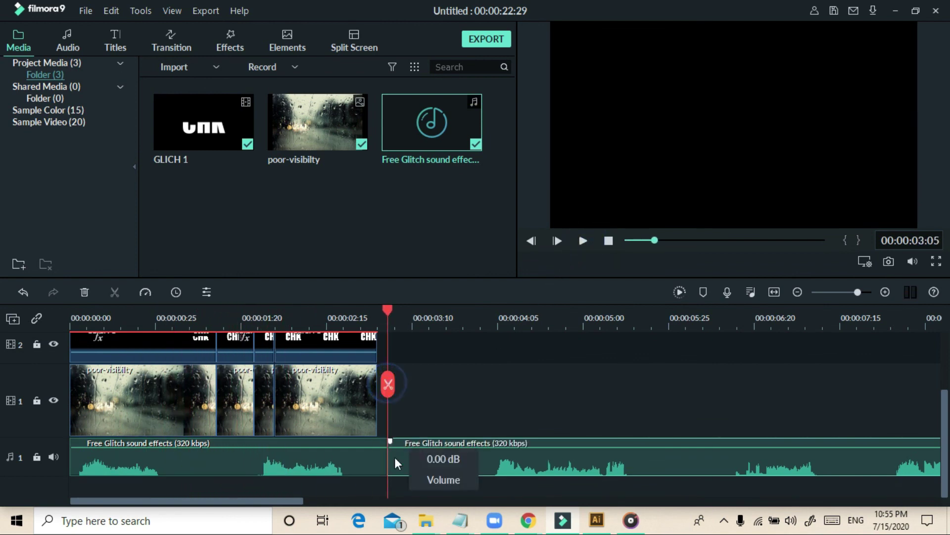
left_click(363, 453)
key("Delete")
Step: Move the remaining glitch sound to the start of the timeline and play the sequence with it
left_click_drag(418, 462, 136, 478)
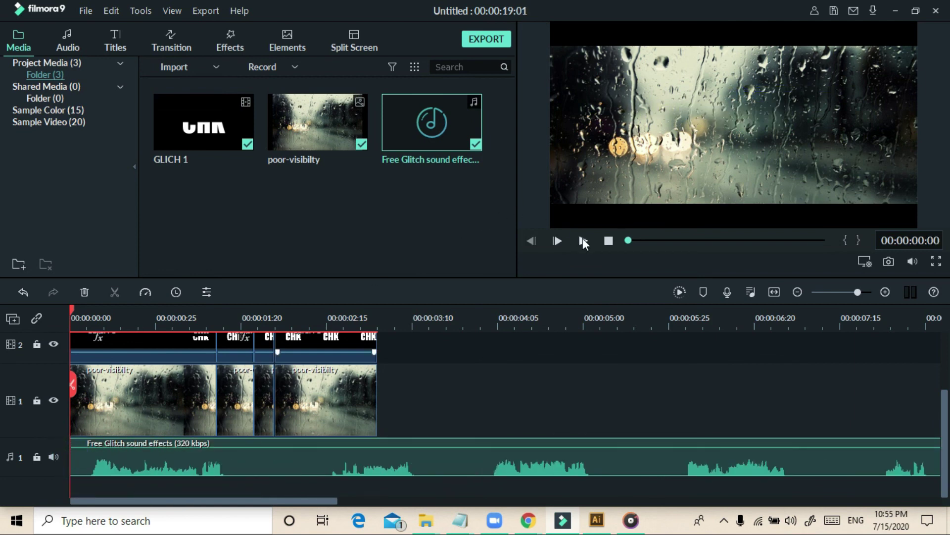
left_click(584, 241)
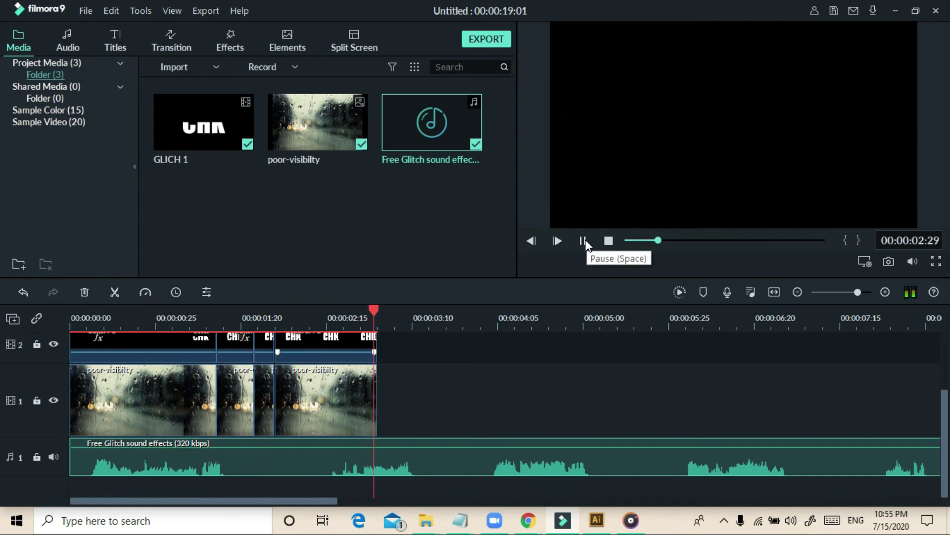
left_click(584, 241)
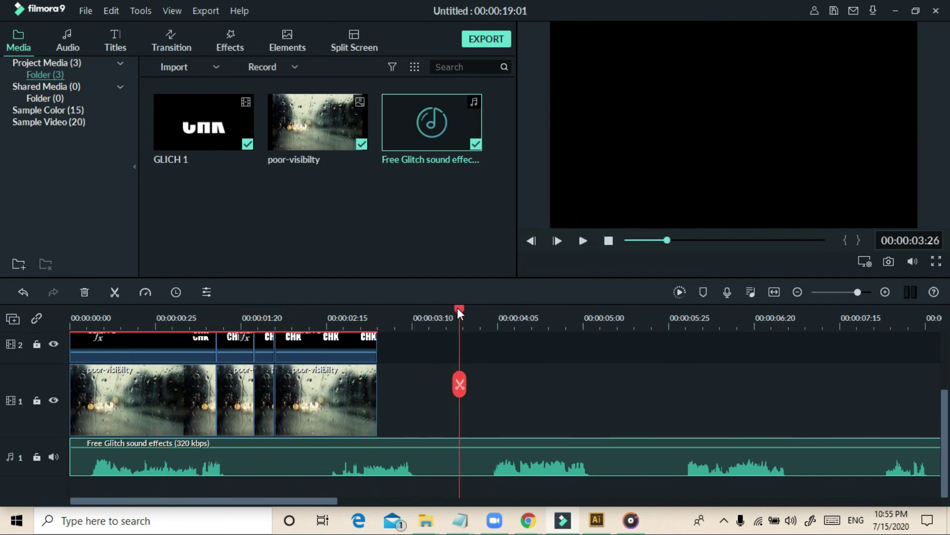
Step: Cut off the glitch sound at 00:00:03:00, where the video clips end, and play the sequence from the beginning
left_click_drag(457, 307, 377, 280)
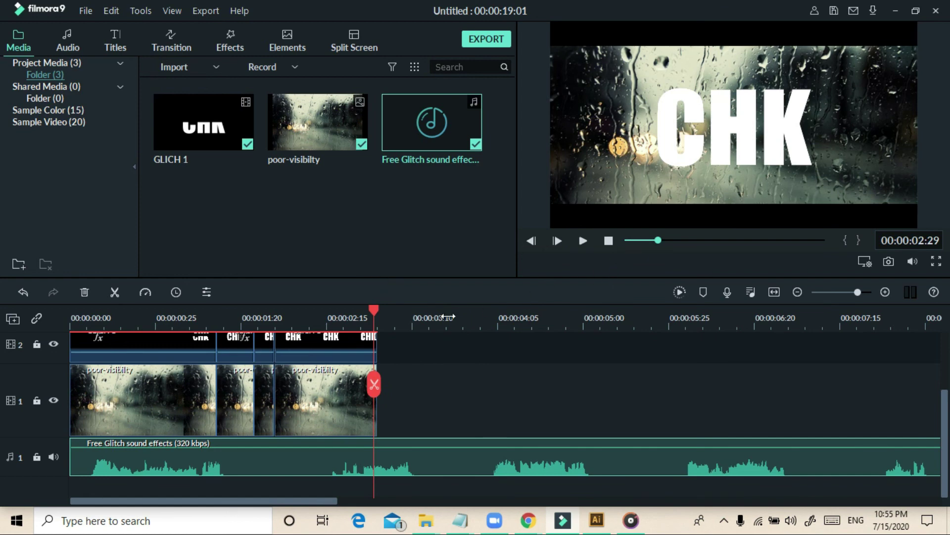
left_click(345, 383)
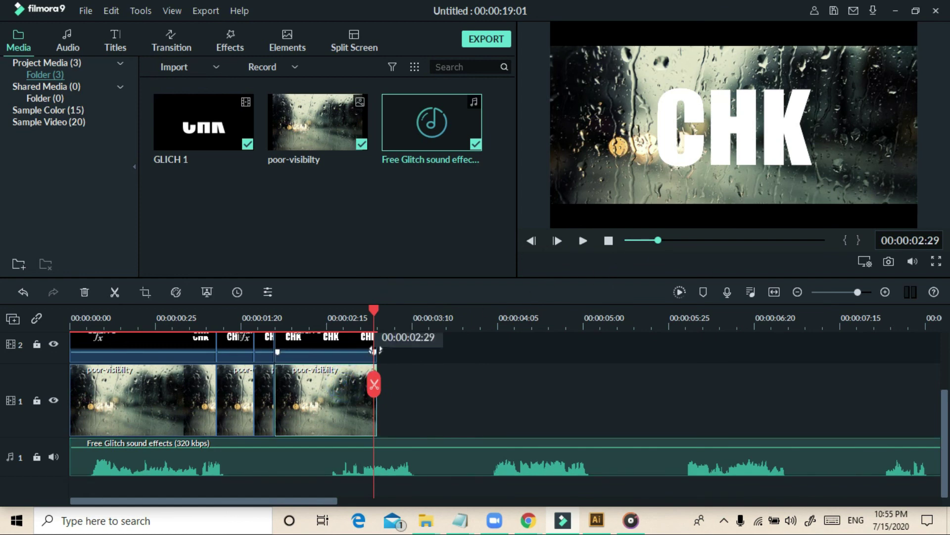
left_click(371, 310)
left_click(379, 313)
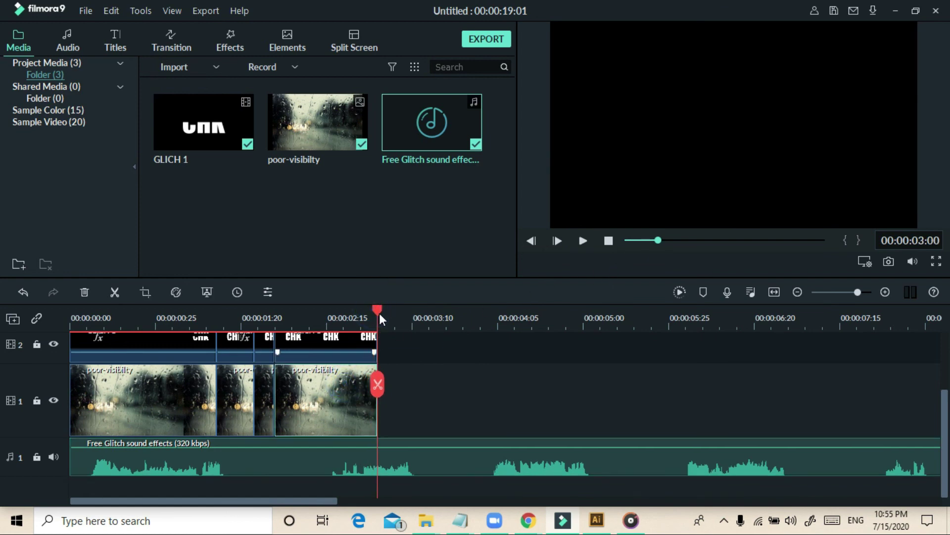
left_click(380, 396)
left_click(437, 470)
key("Delete")
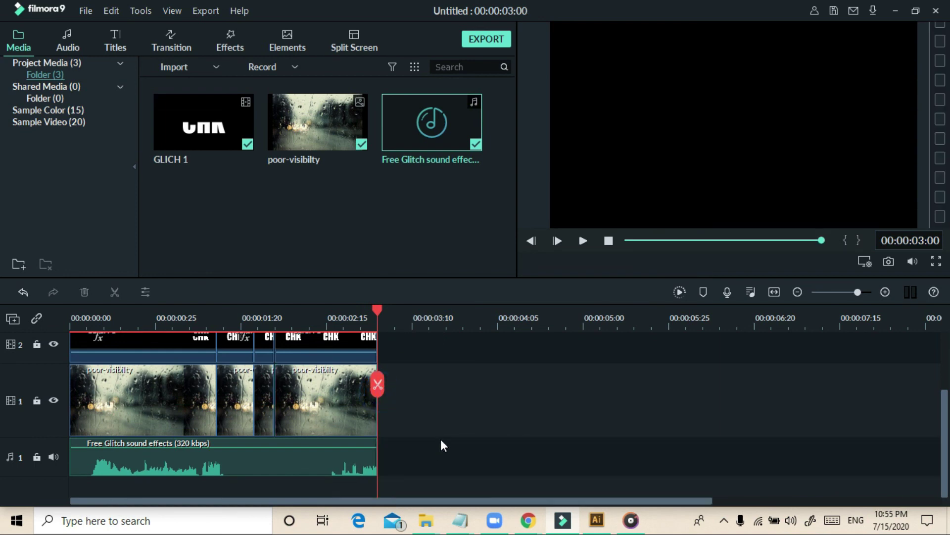
left_click(609, 241)
left_click(583, 240)
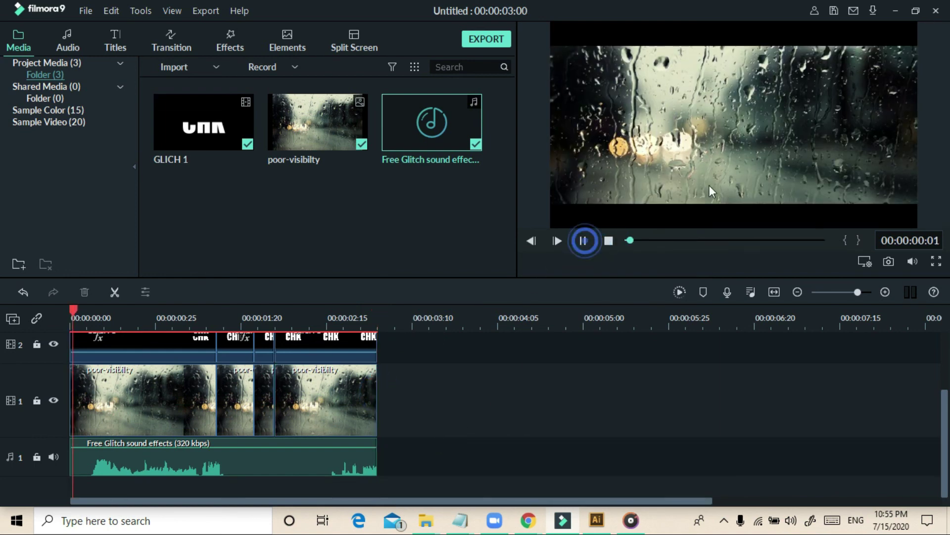